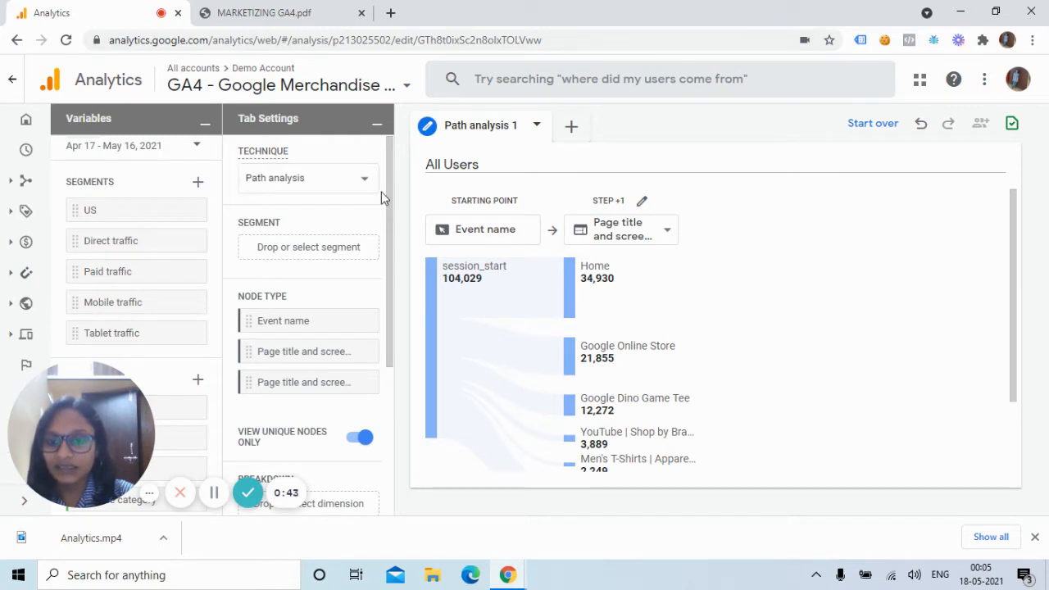
Add the Device category dimension as the breakdown of the path analysis.
left_click_drag(388, 191, 394, 158)
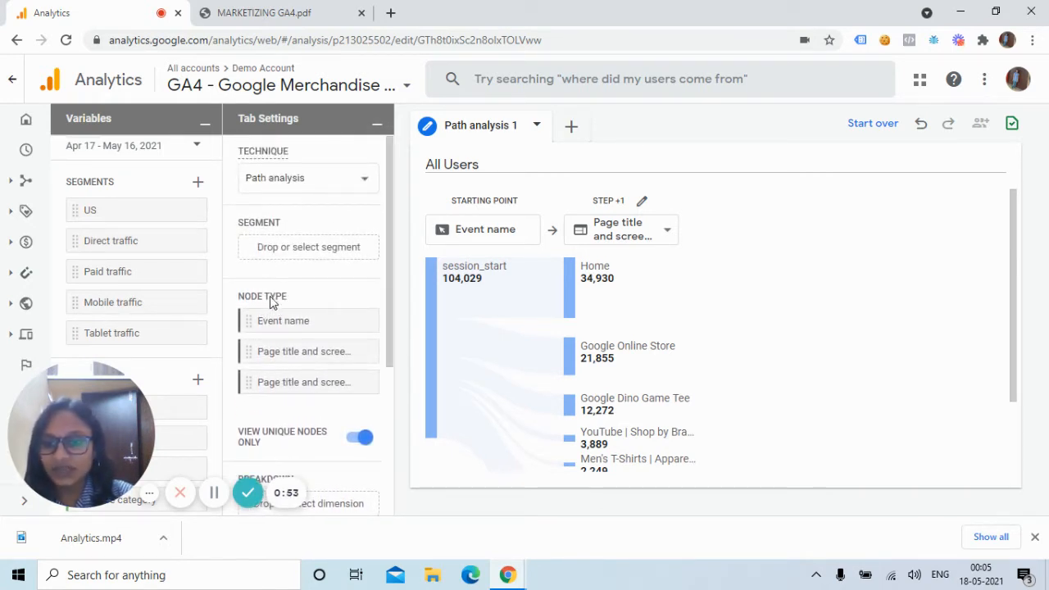
mouse_move(274, 300)
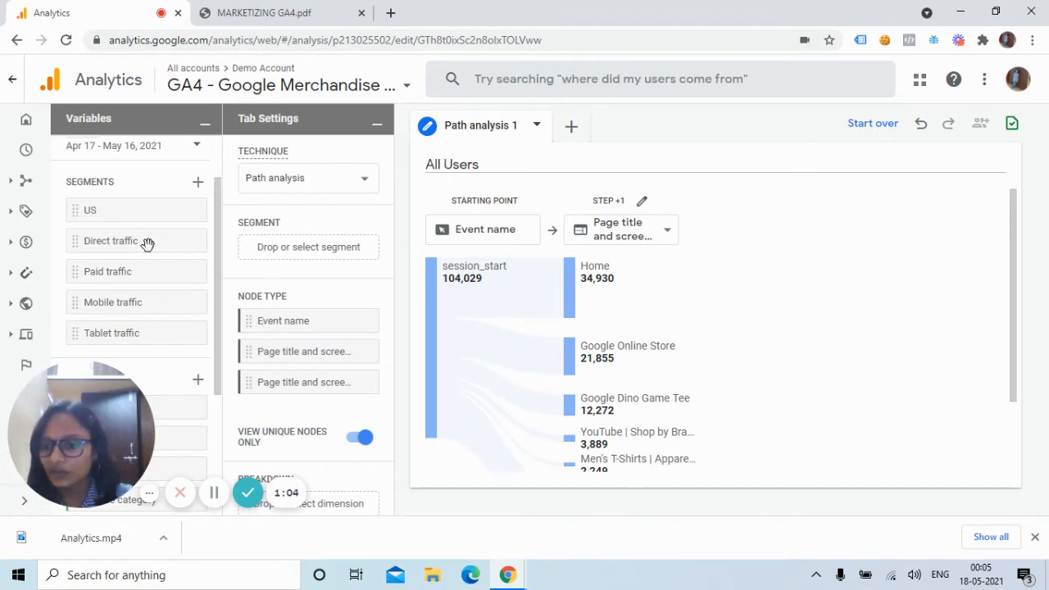
left_click_drag(218, 284, 198, 401)
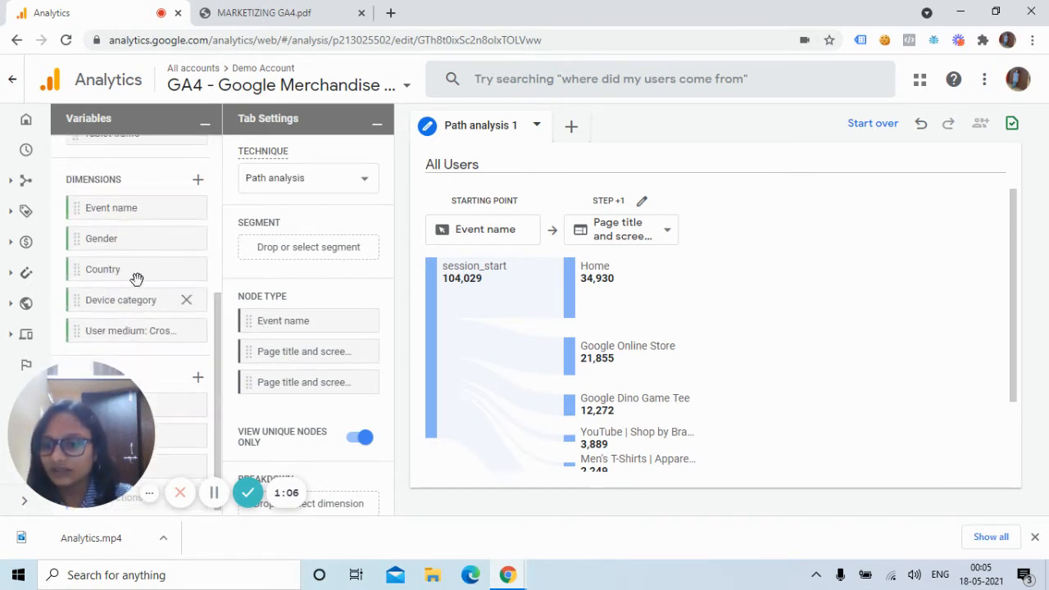
left_click_drag(134, 300, 306, 295)
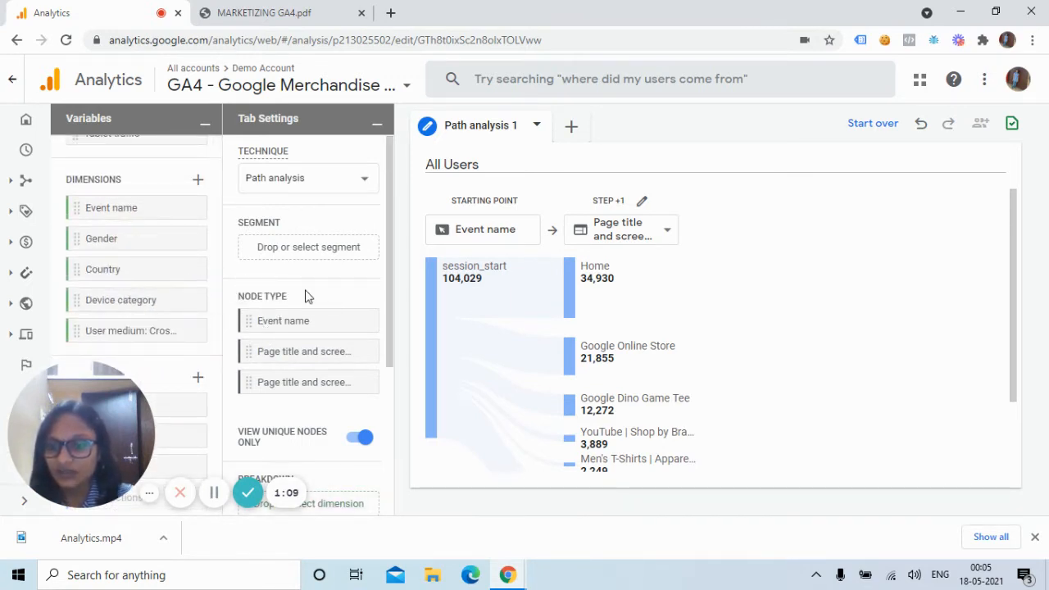
double_click(146, 296)
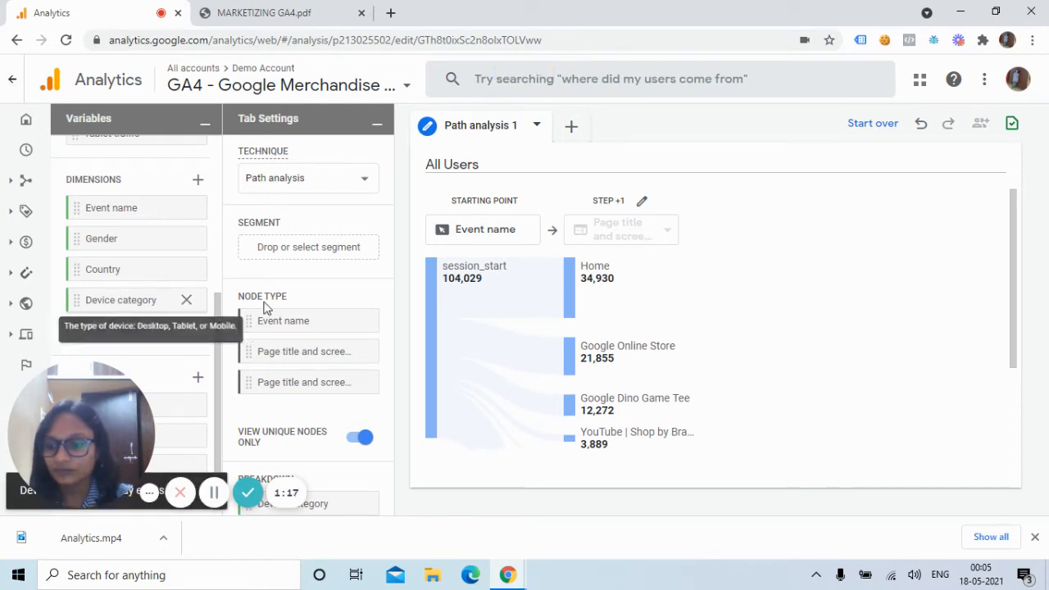
Compare the path analysis counts for desktop, mobile and tablet one device at a time.
left_click_drag(67, 458, 339, 457)
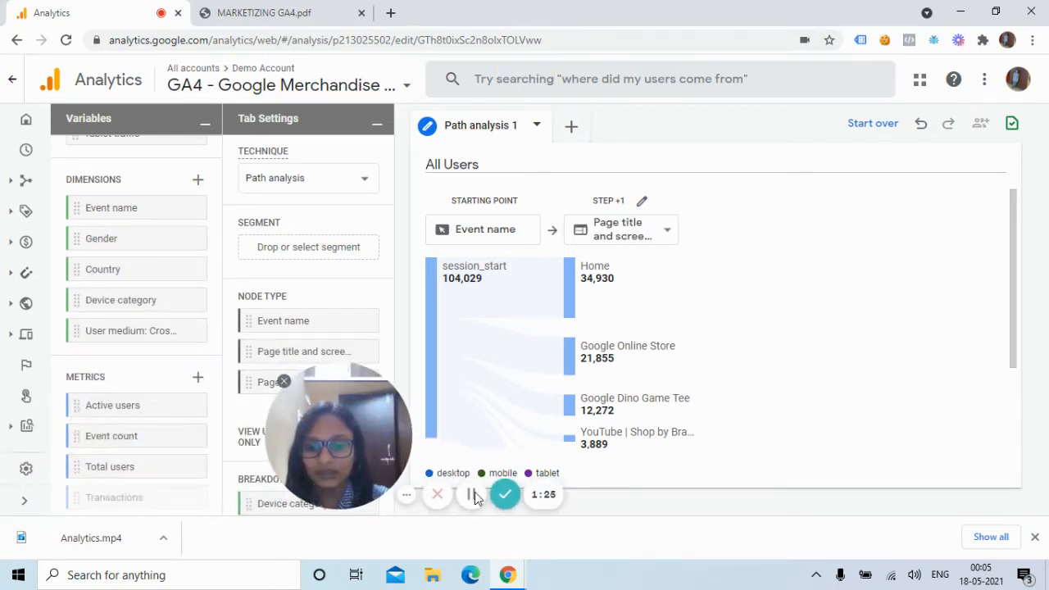
mouse_move(471, 481)
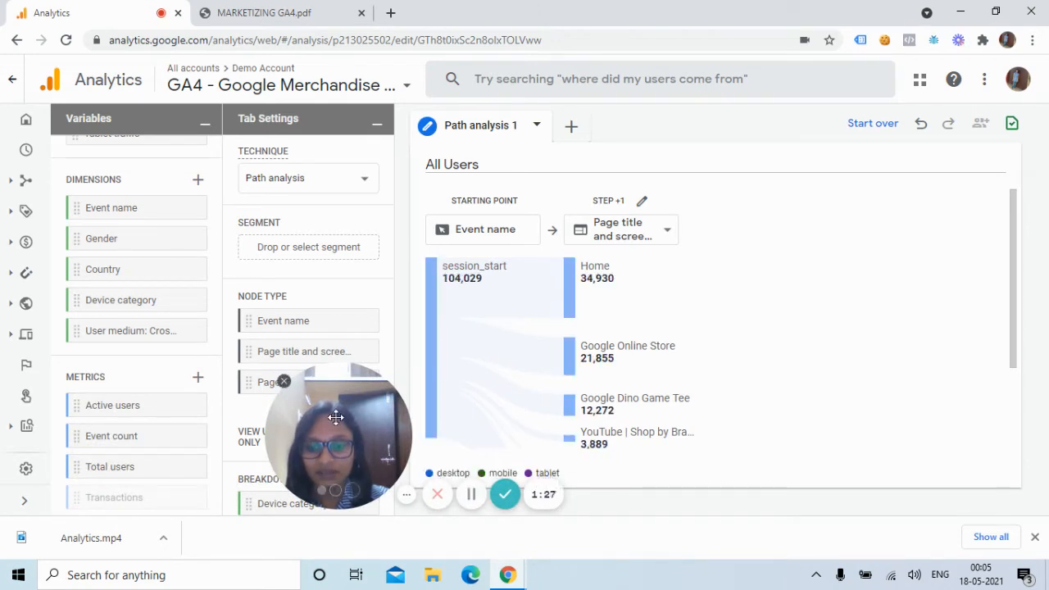
left_click_drag(298, 421, 163, 429)
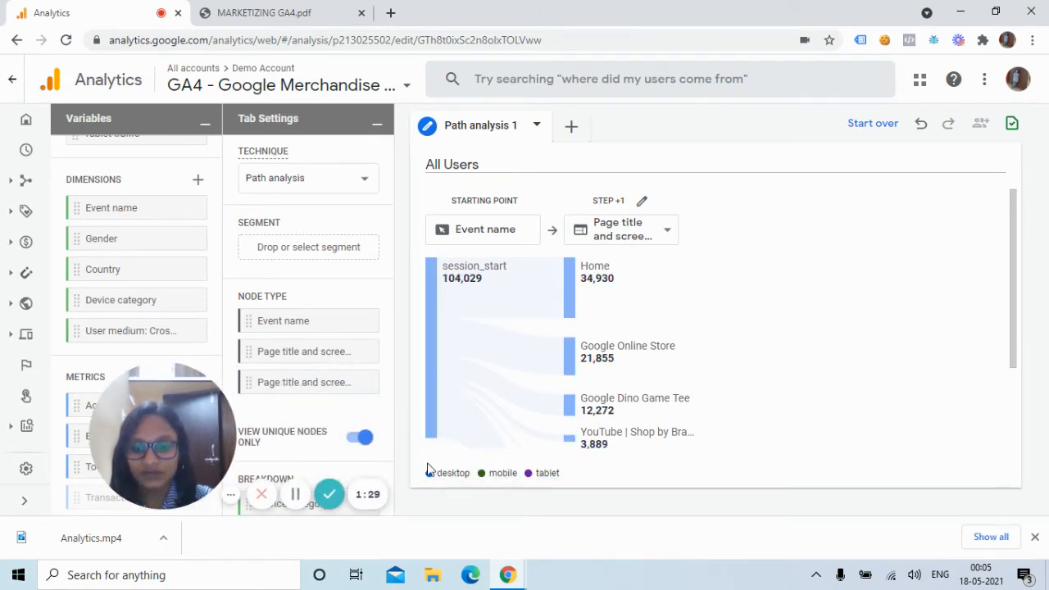
mouse_move(434, 482)
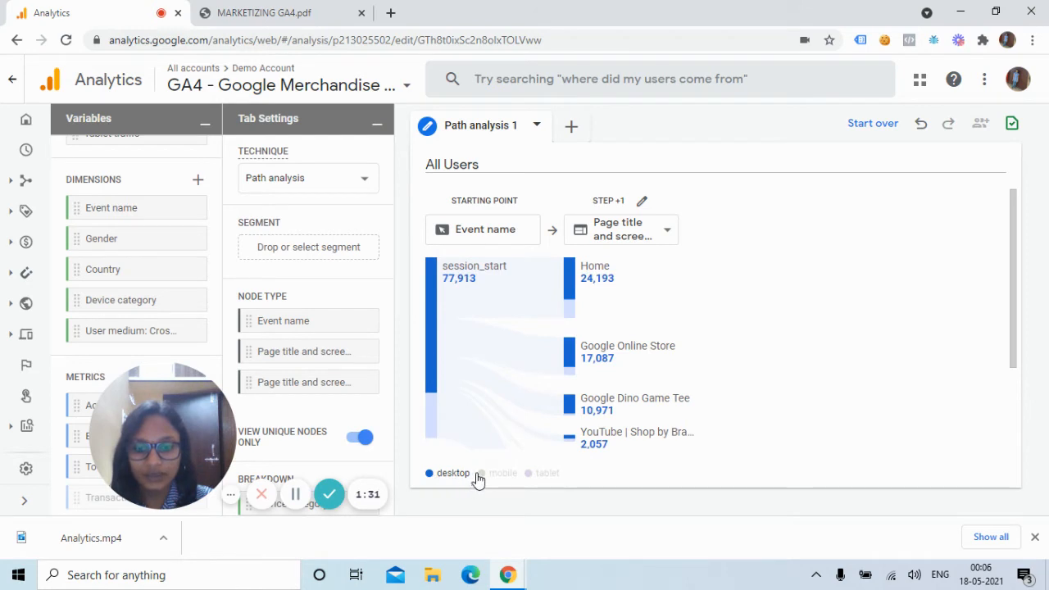
mouse_move(485, 480)
mouse_move(530, 479)
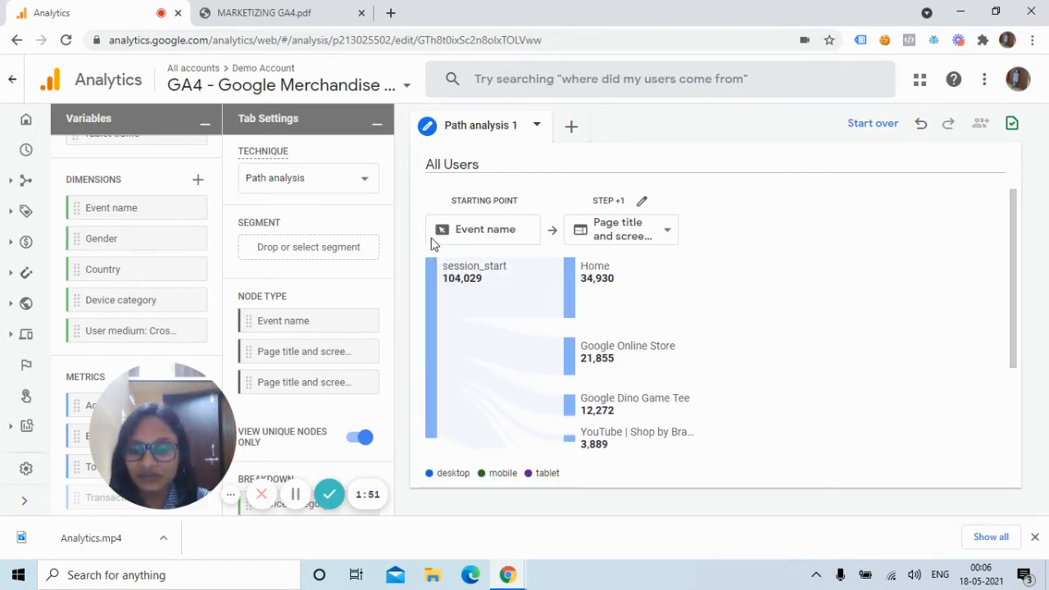
Set the node type of step +1 to Page title and screen class.
left_click(667, 234)
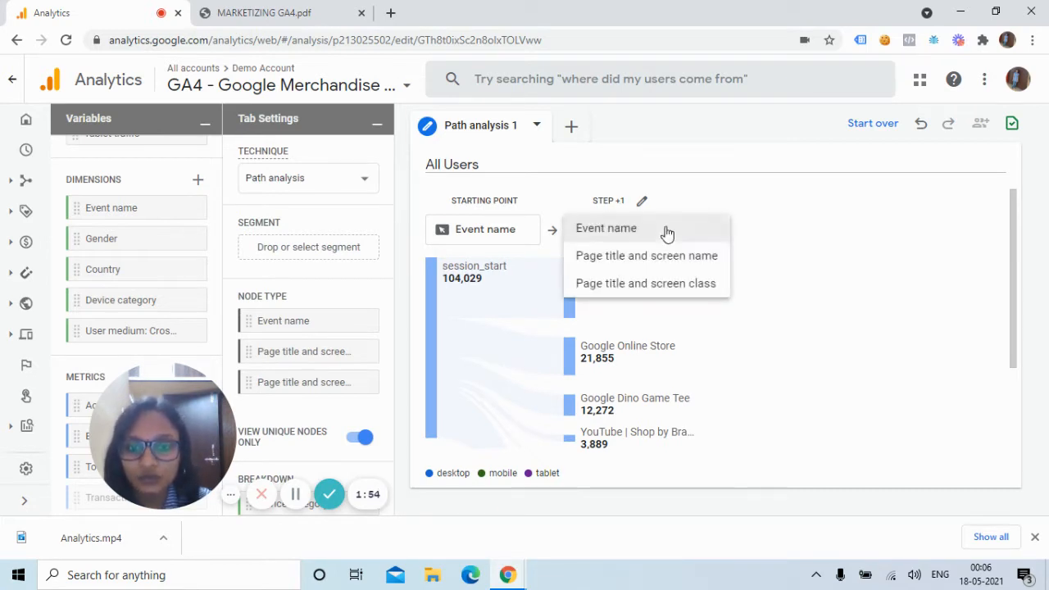
left_click(678, 293)
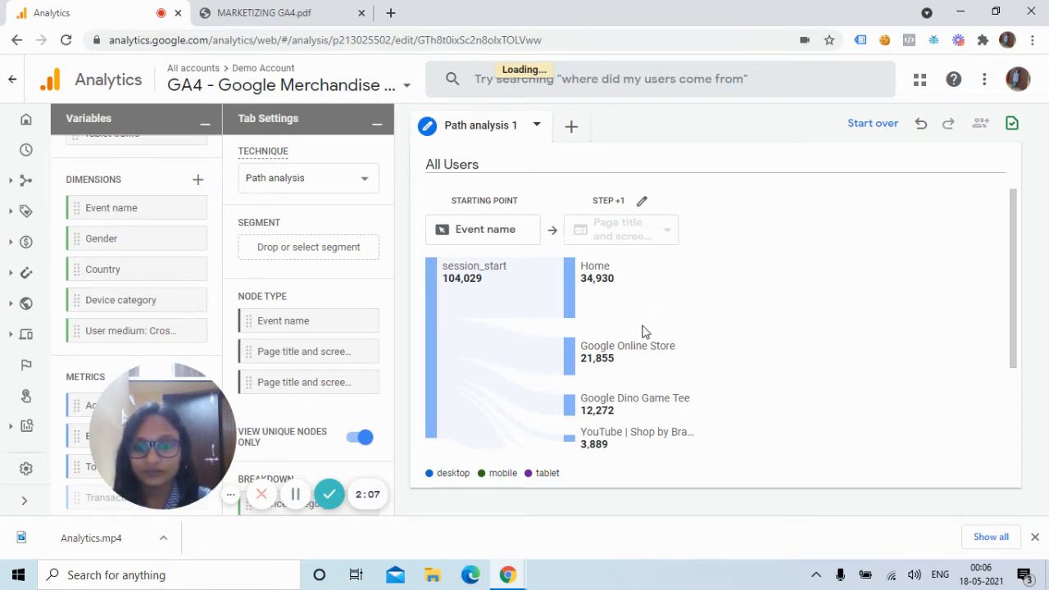
left_click(670, 231)
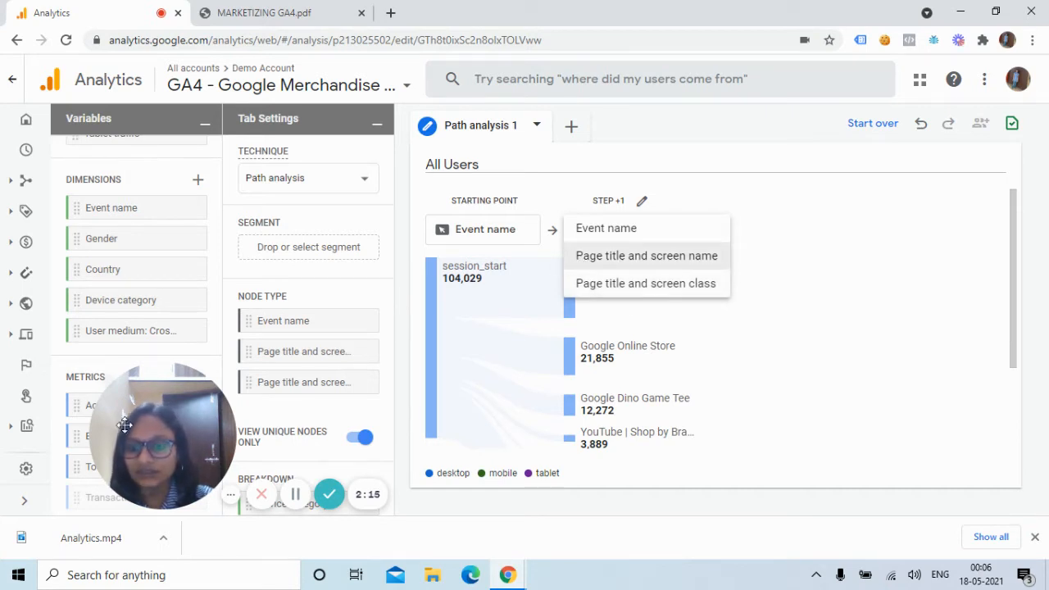
left_click_drag(124, 424, 41, 425)
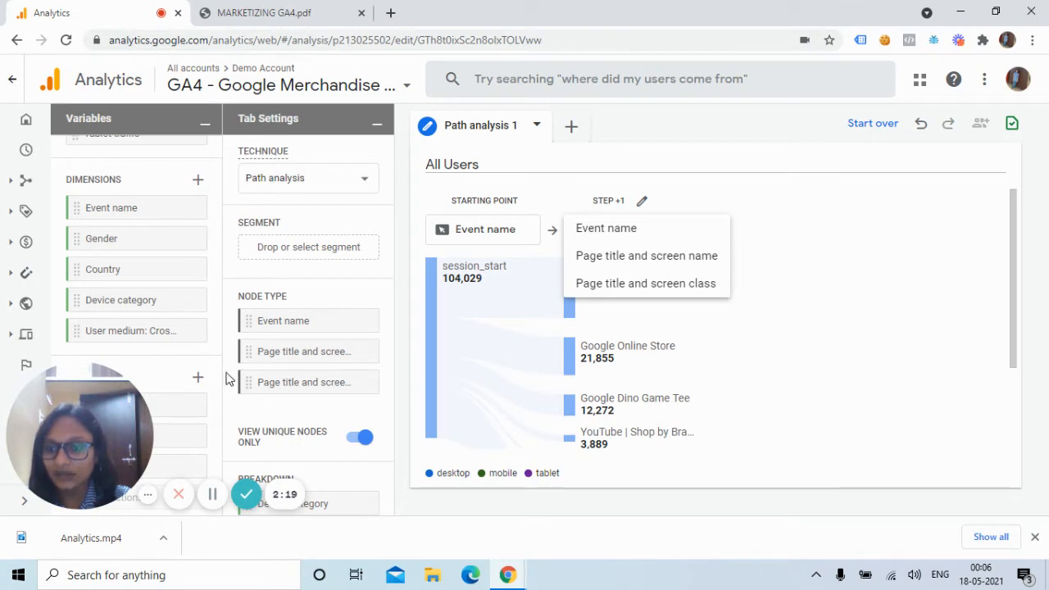
left_click_drag(79, 471, 975, 360)
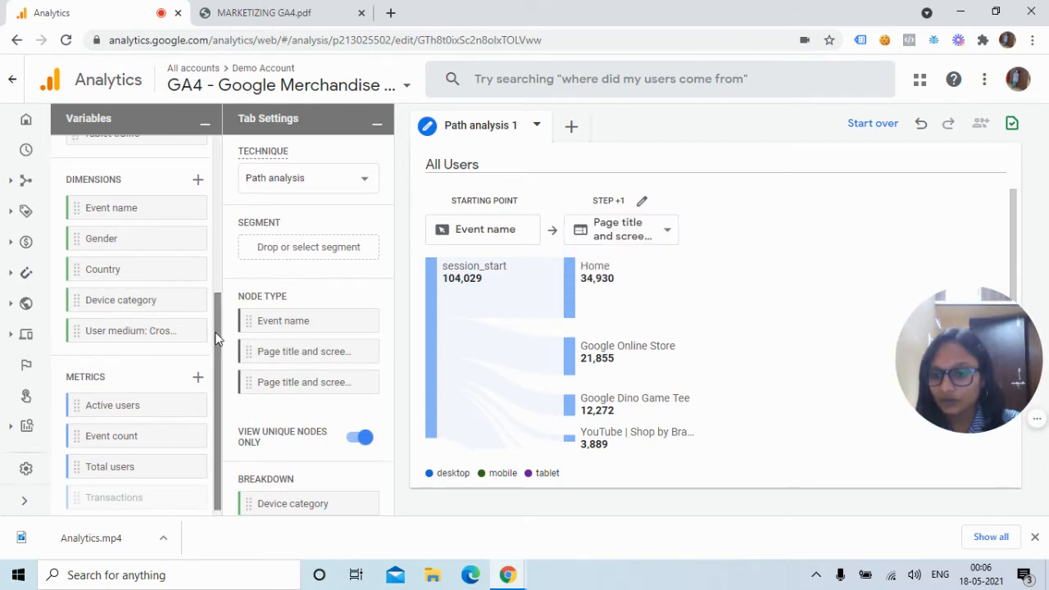
Replace Event count with Active users as the metric for the path analysis values.
scroll(218, 330, "down", 1)
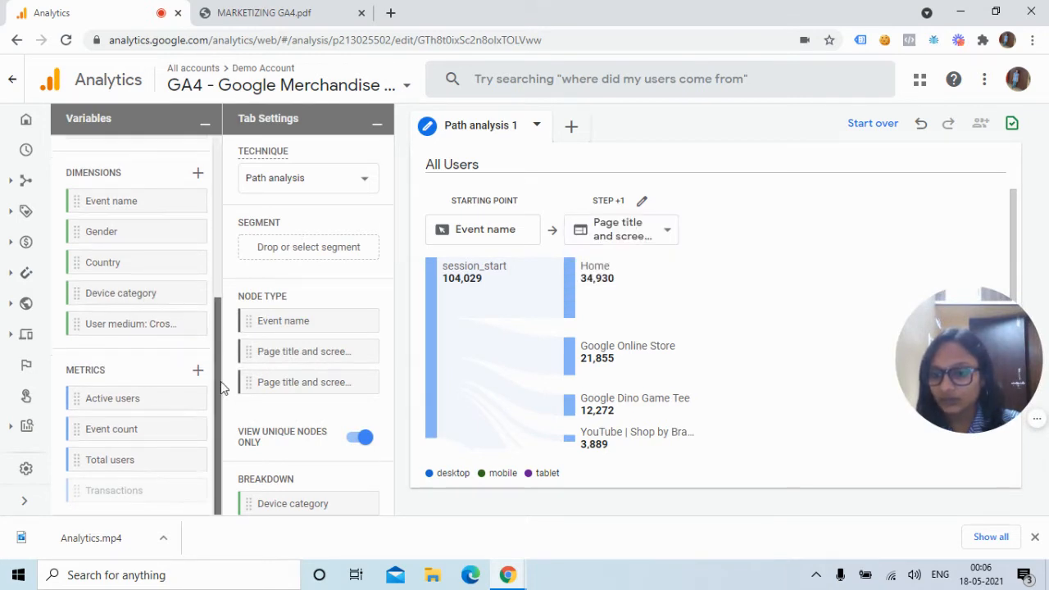
double_click(140, 431)
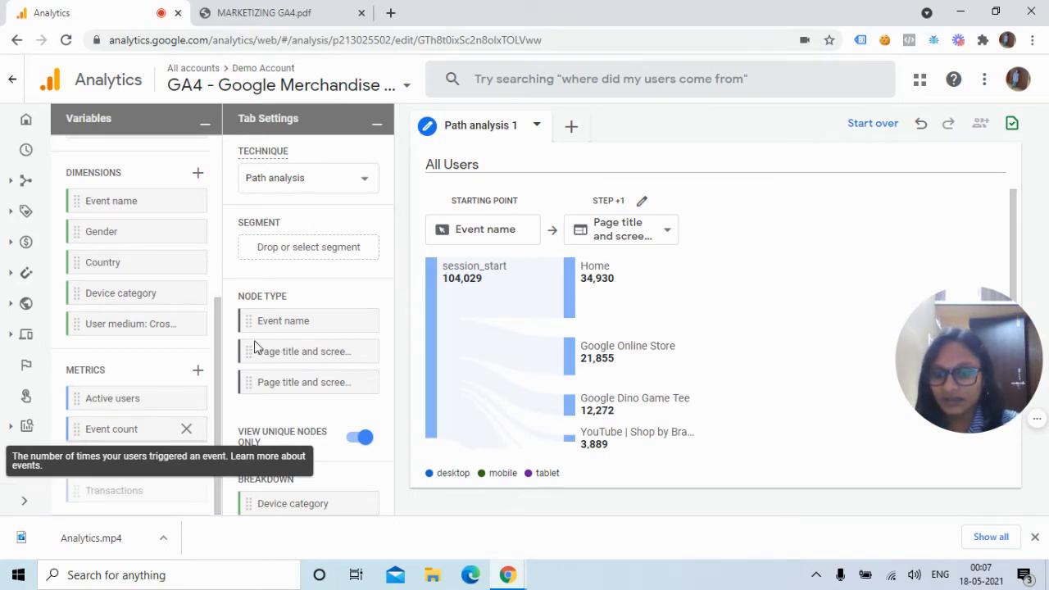
left_click_drag(393, 363, 402, 486)
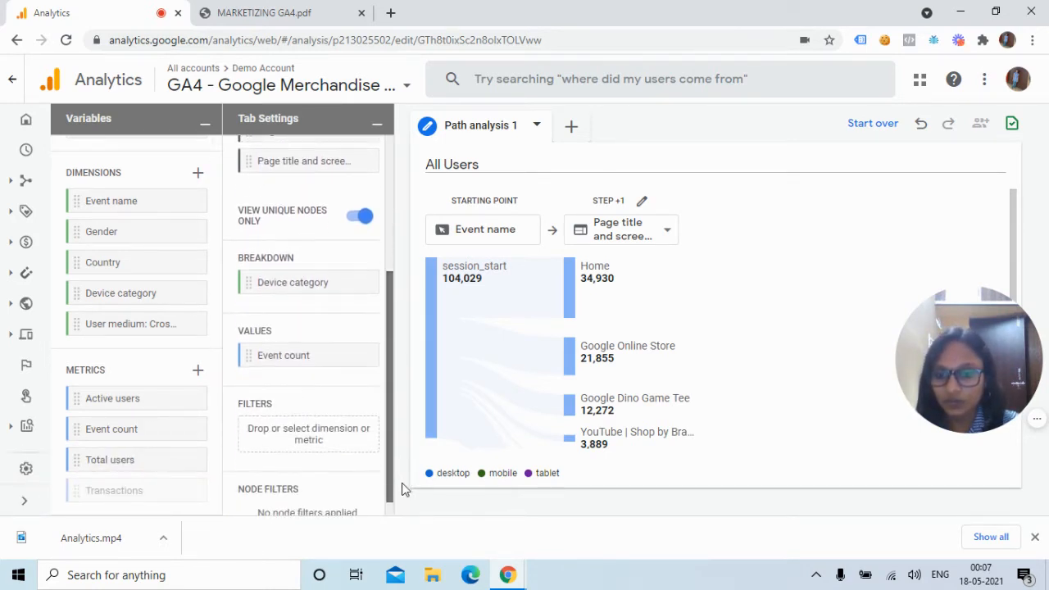
double_click(120, 460)
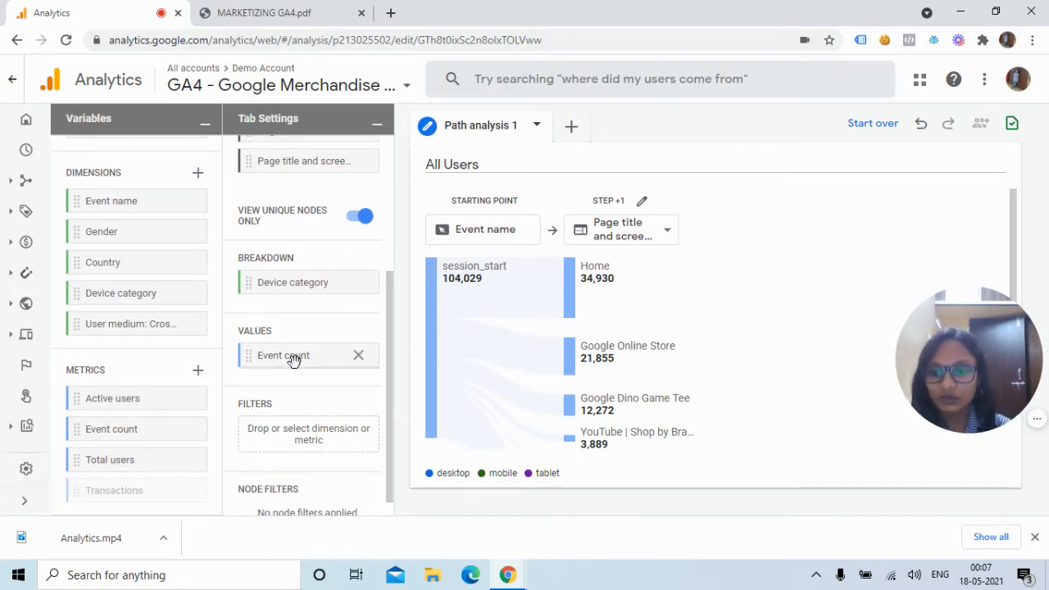
left_click(359, 358)
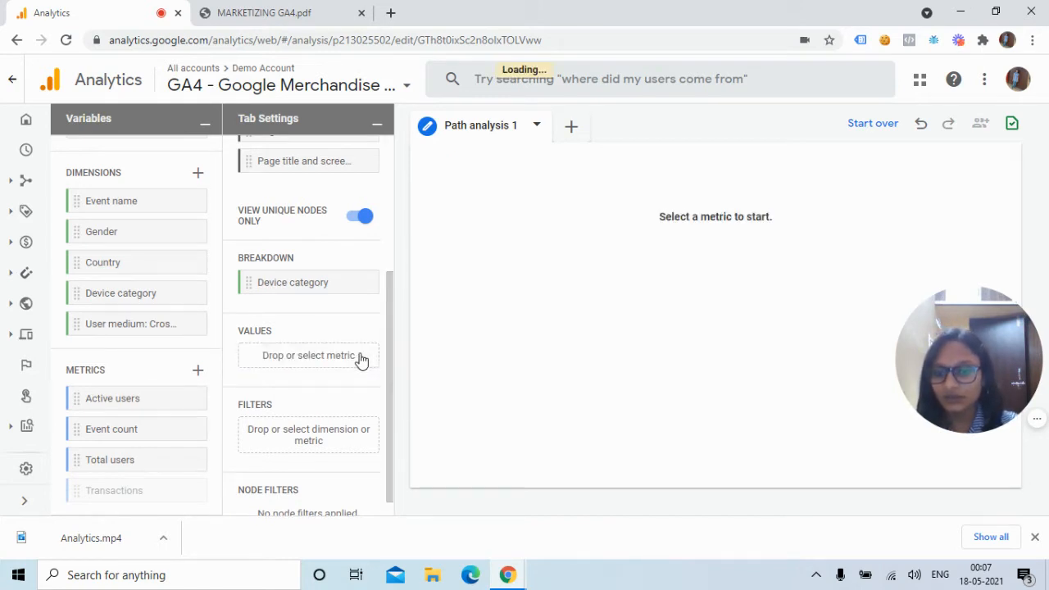
double_click(106, 399)
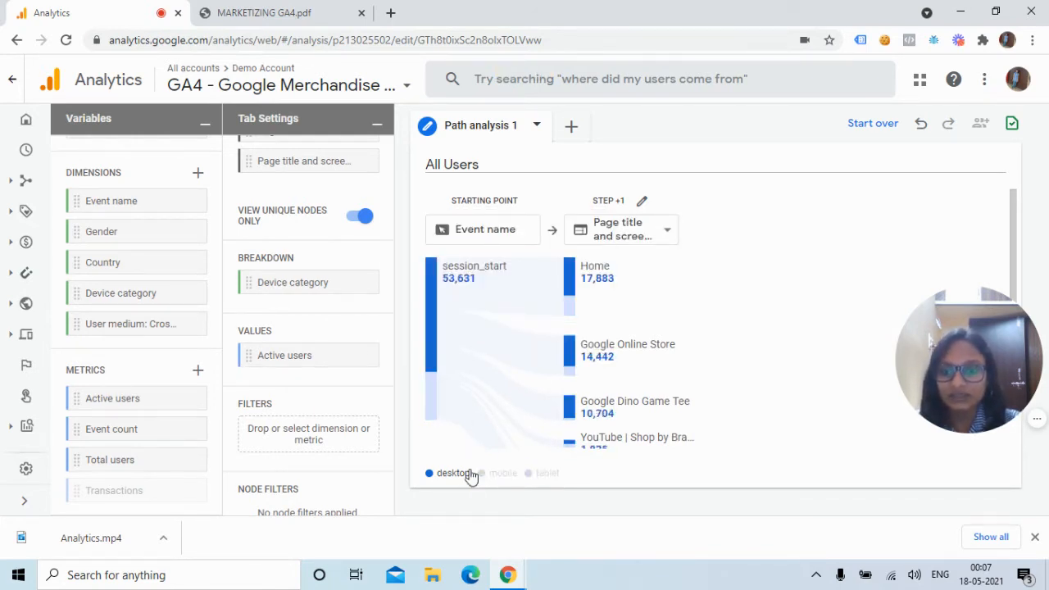
Include the Shopping Cart page among the nodes displayed in step +1 and apply the selection.
mouse_move(431, 330)
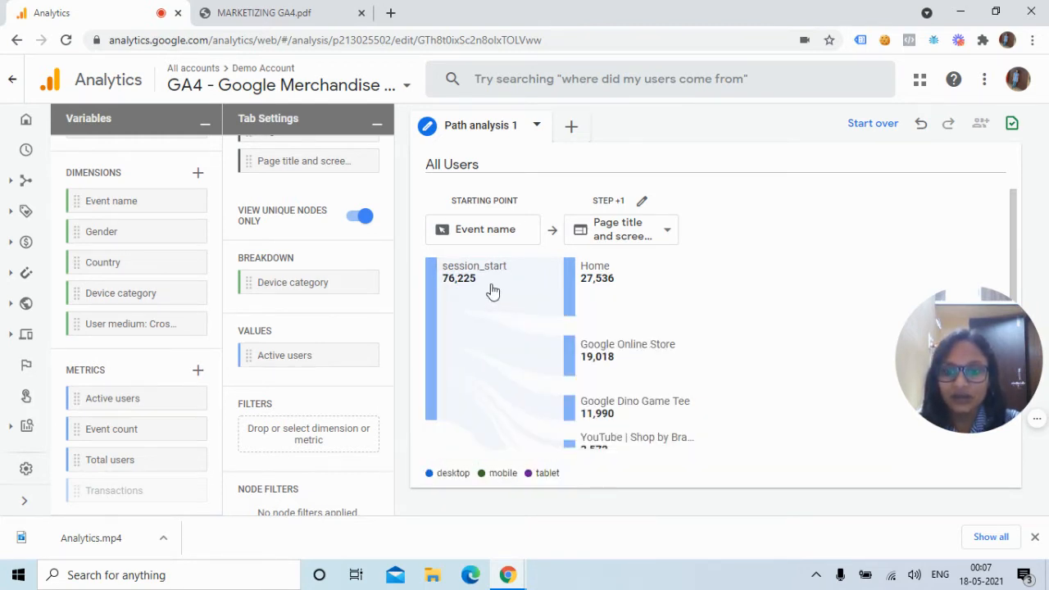
left_click(642, 201)
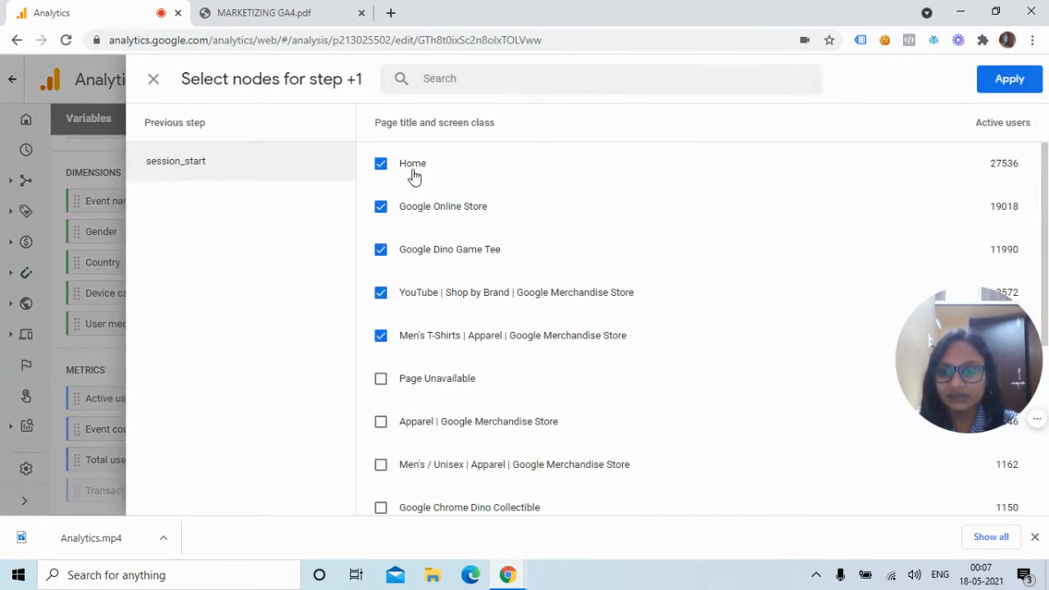
left_click_drag(1045, 215, 1046, 399)
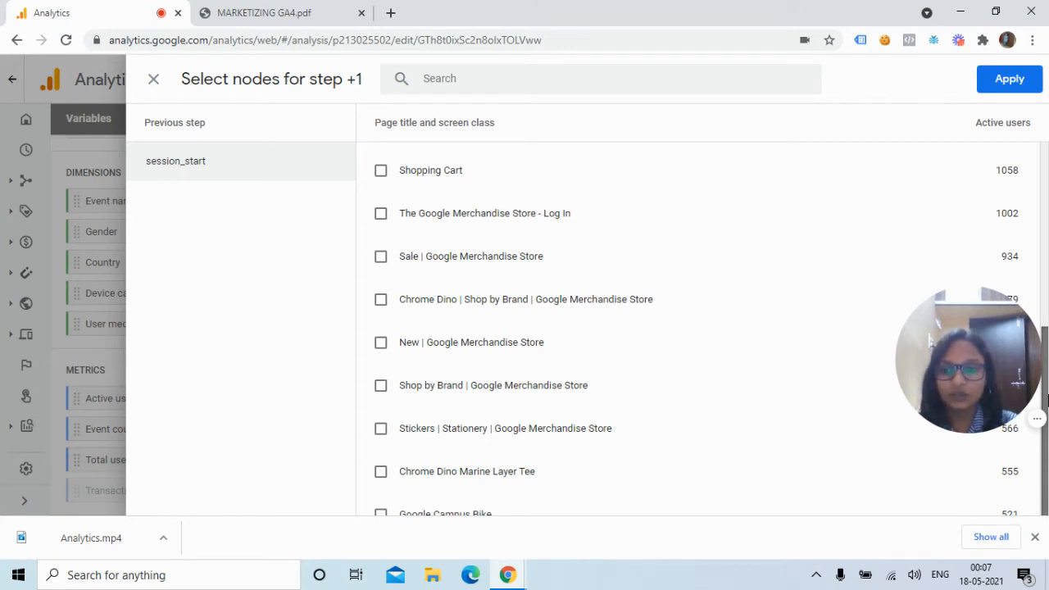
left_click_drag(1045, 399, 1046, 351)
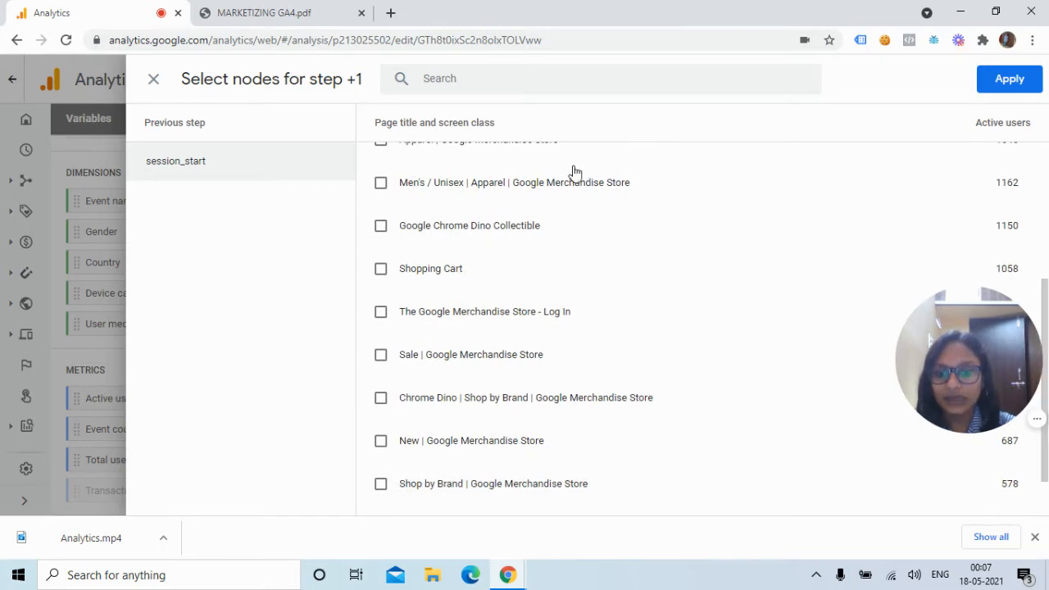
left_click(381, 269)
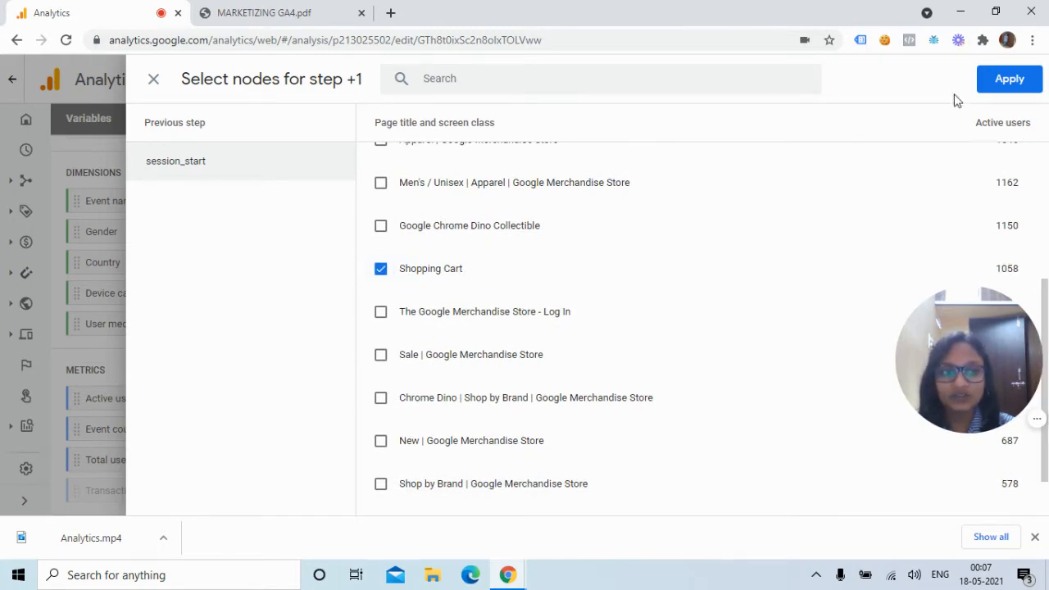
left_click(1007, 82)
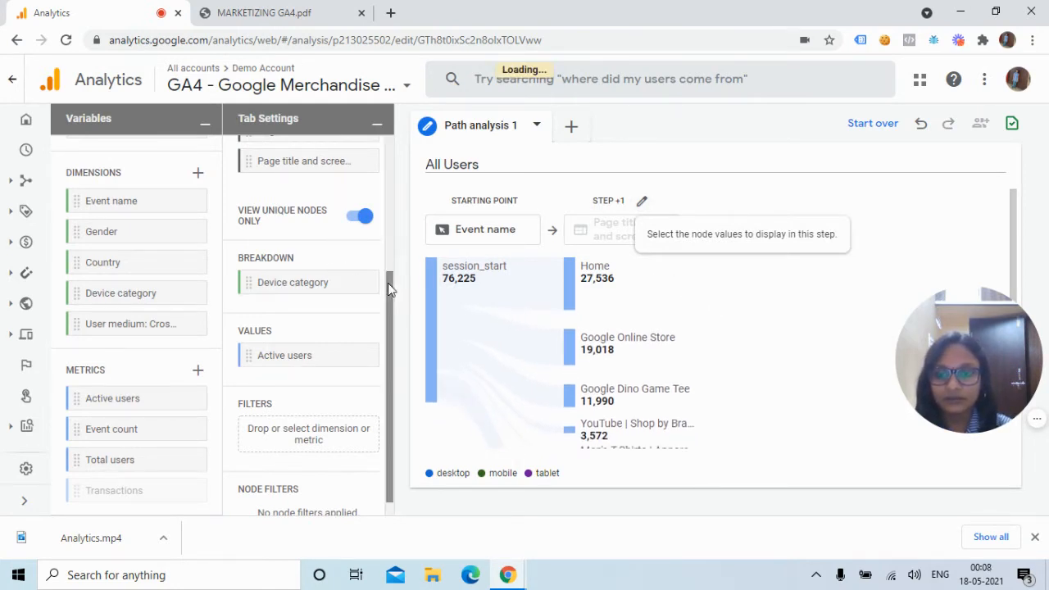
left_click_drag(387, 282, 401, 242)
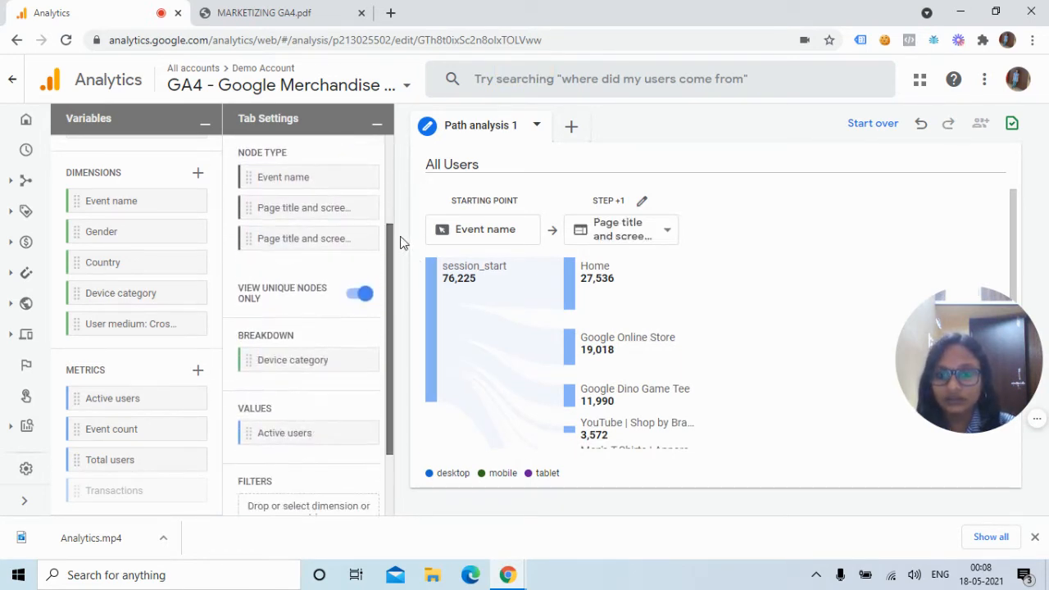
left_click(666, 235)
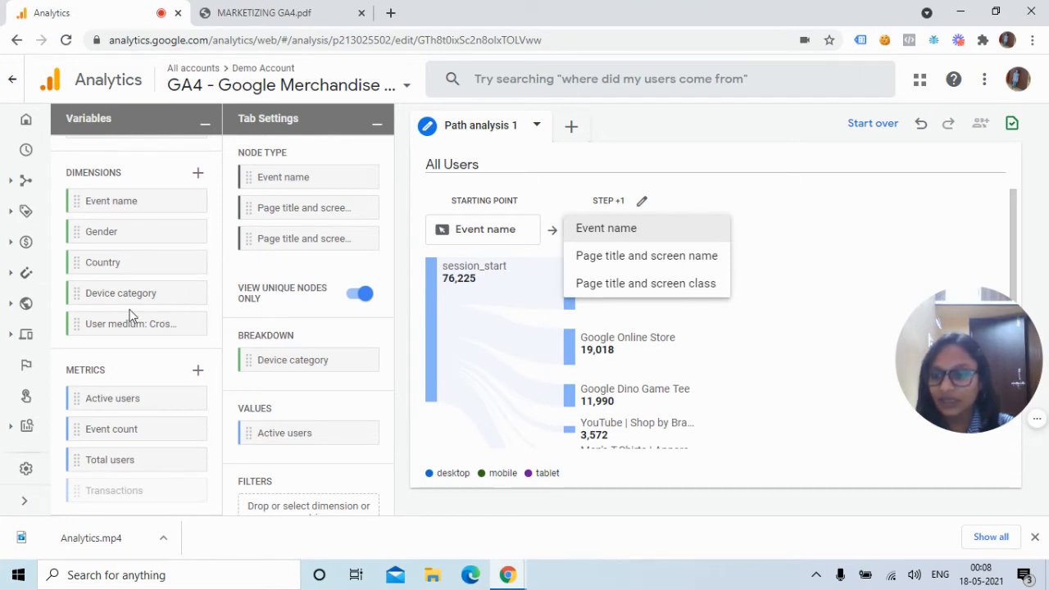
double_click(108, 259)
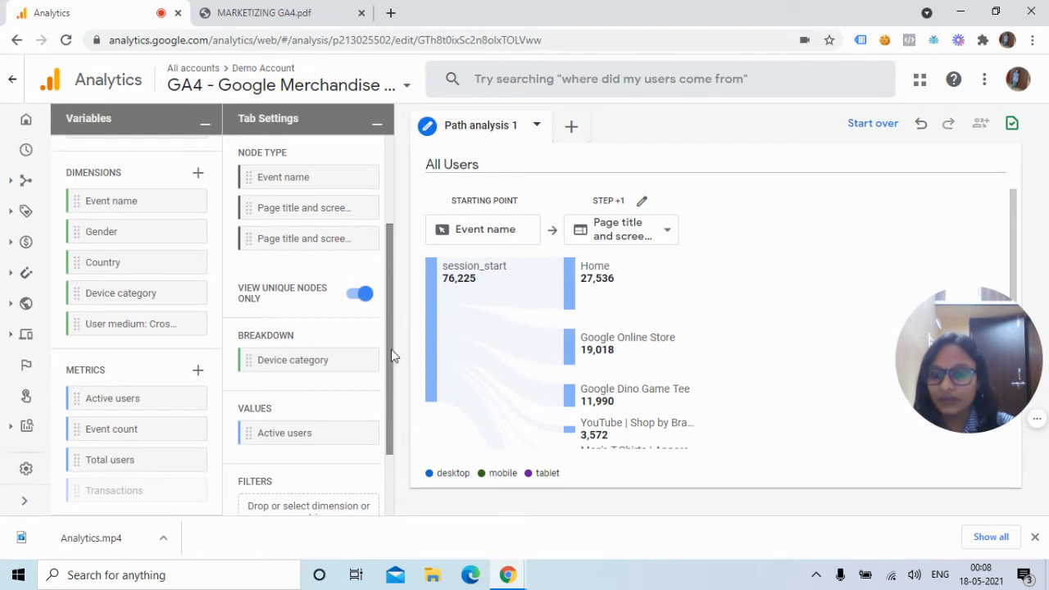
Apply the US segment to the path analysis.
left_click_drag(389, 361, 409, 420)
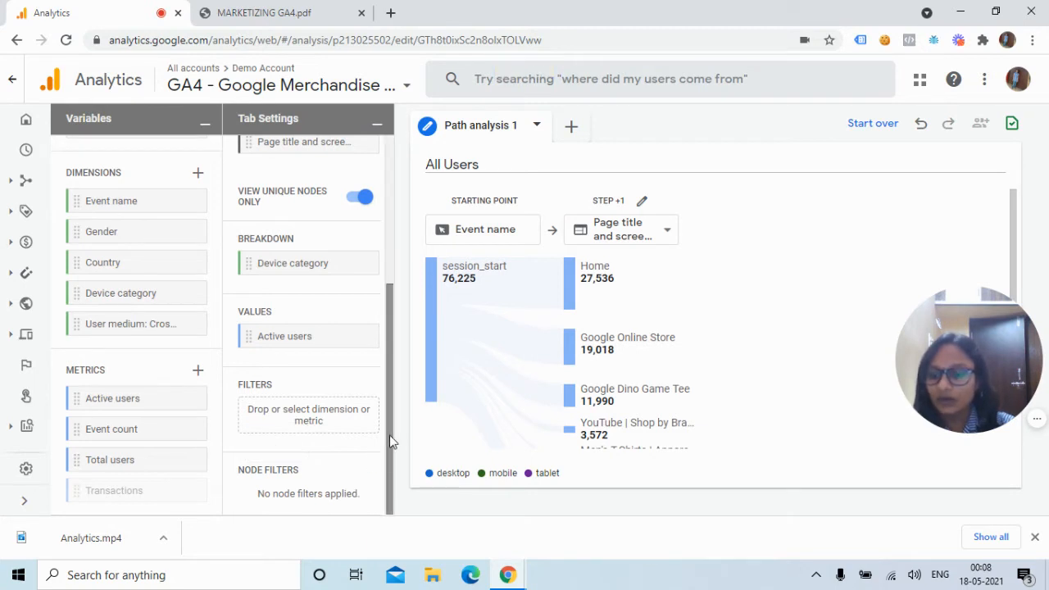
scroll(379, 388, "up", 1)
scroll(379, 387, "up", 4)
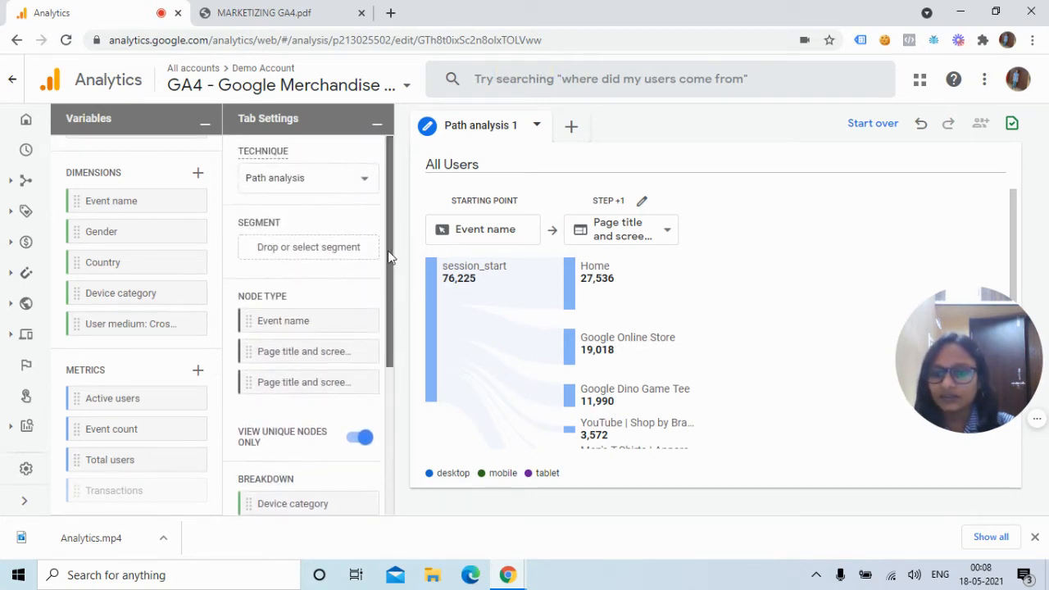
left_click(301, 254)
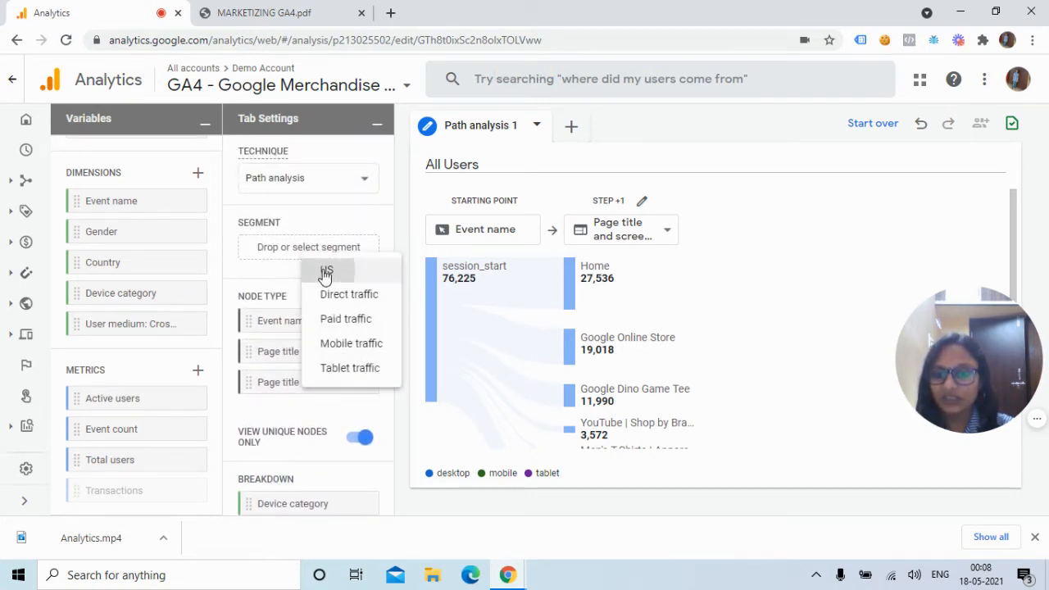
left_click(323, 273)
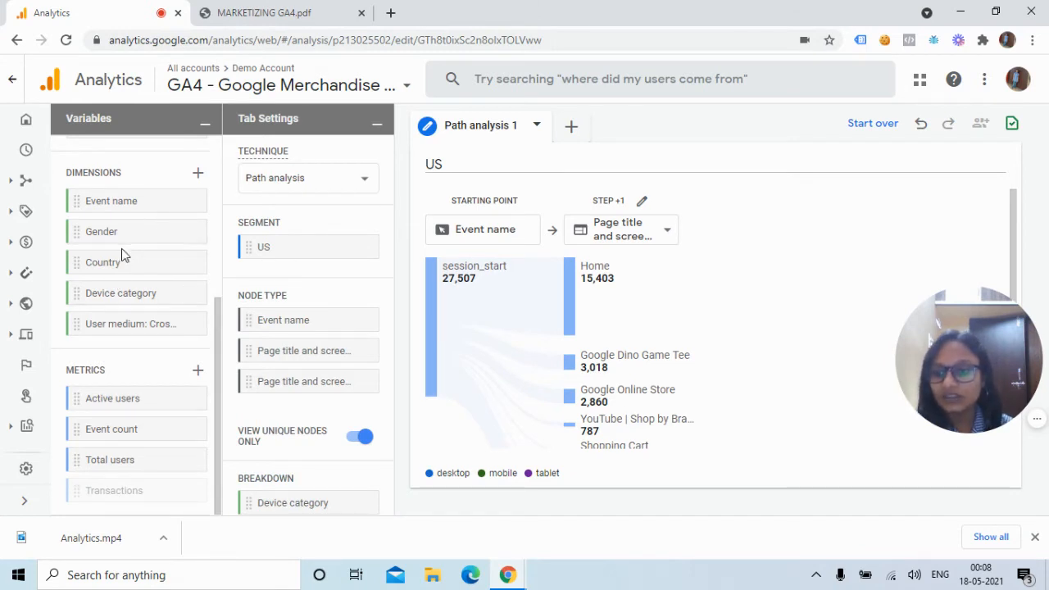
left_click_drag(219, 311, 205, 191)
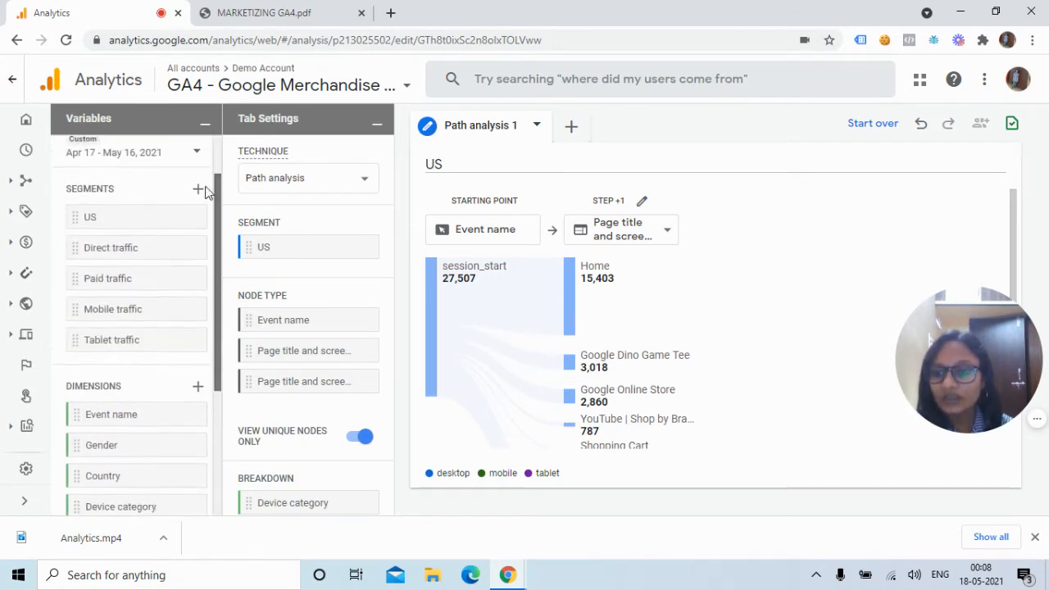
Try to apply the Direct traffic segment to the path analysis in addition to the US segment.
double_click(127, 259)
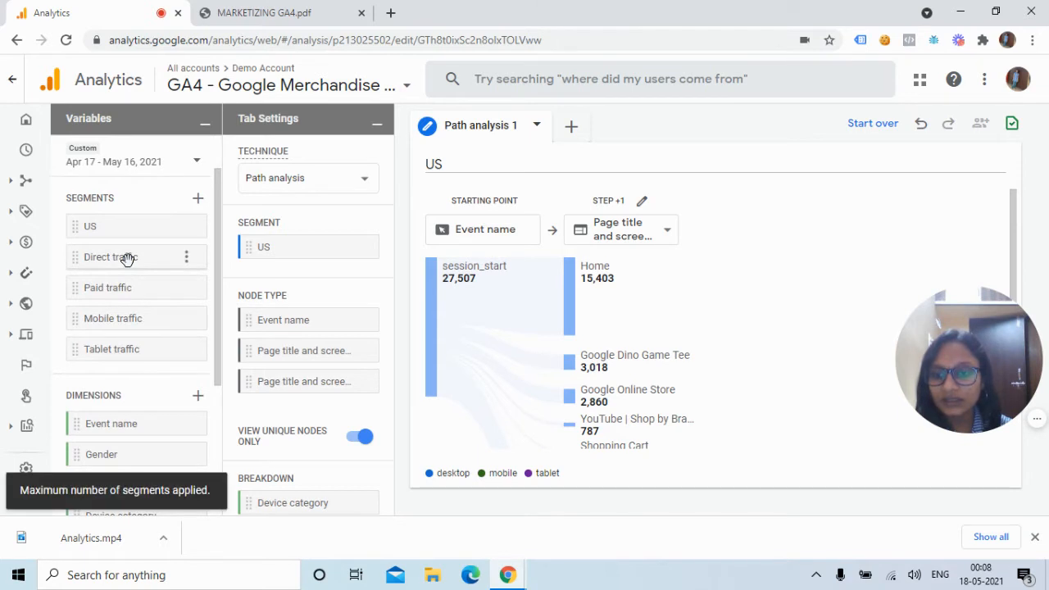
mouse_move(127, 259)
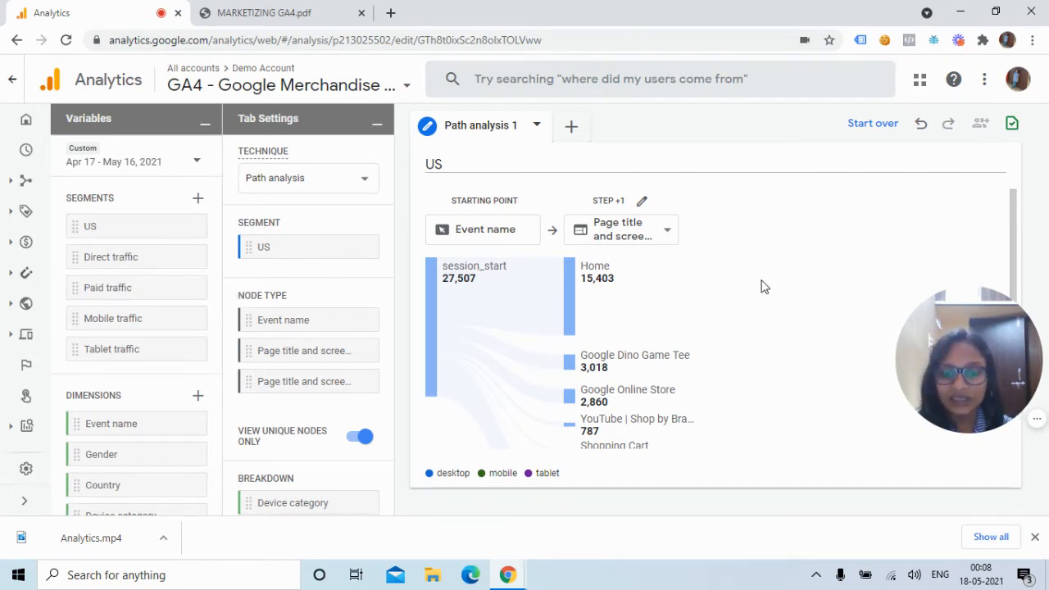
left_click_drag(1016, 199, 1030, 261)
mouse_move(618, 403)
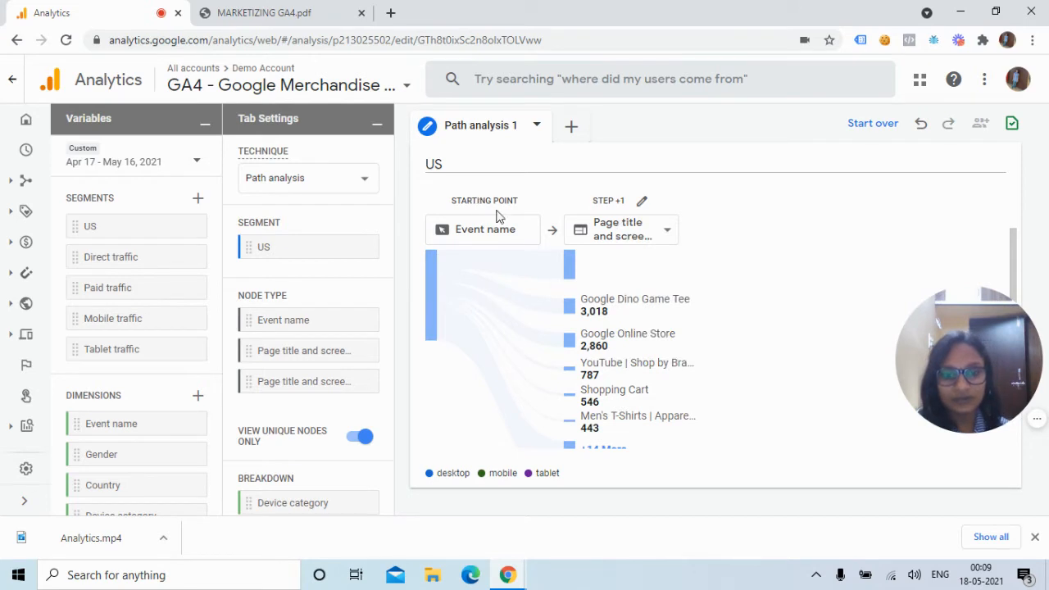
Add a User lifetime analysis in a new tab.
left_click(573, 129)
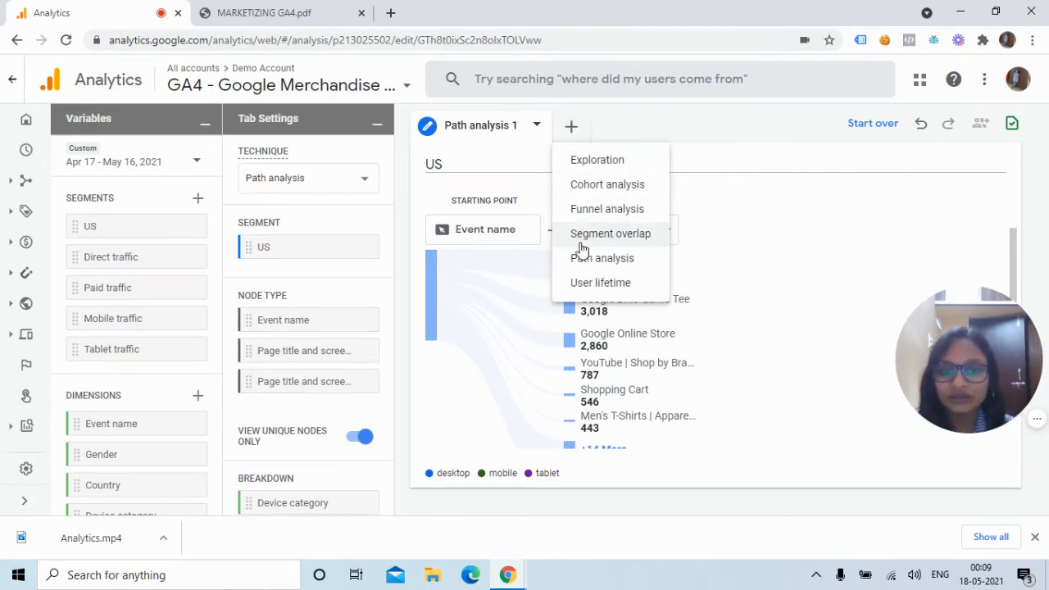
left_click(611, 284)
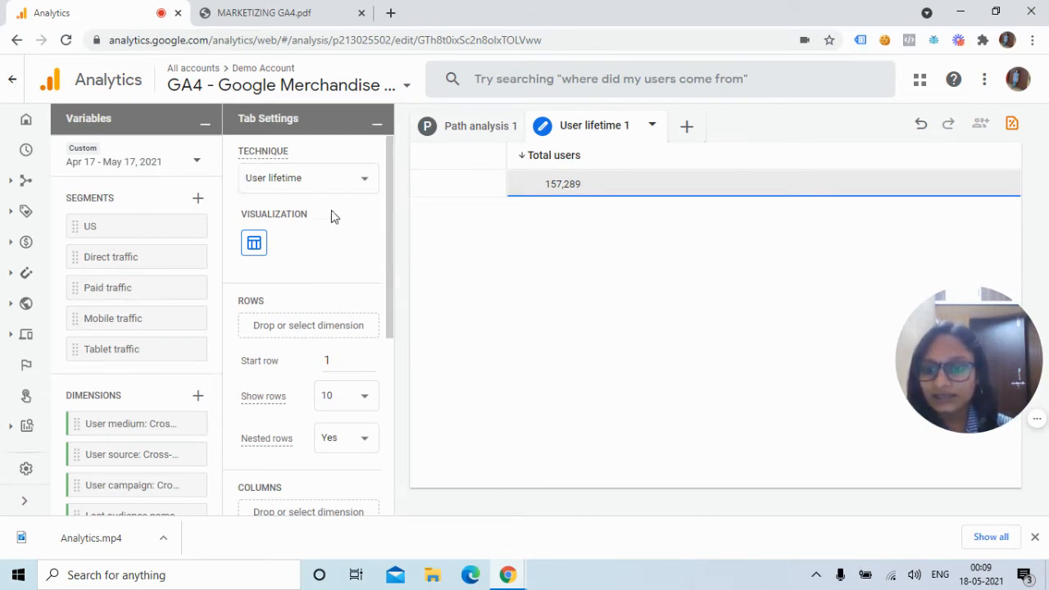
left_click(368, 184)
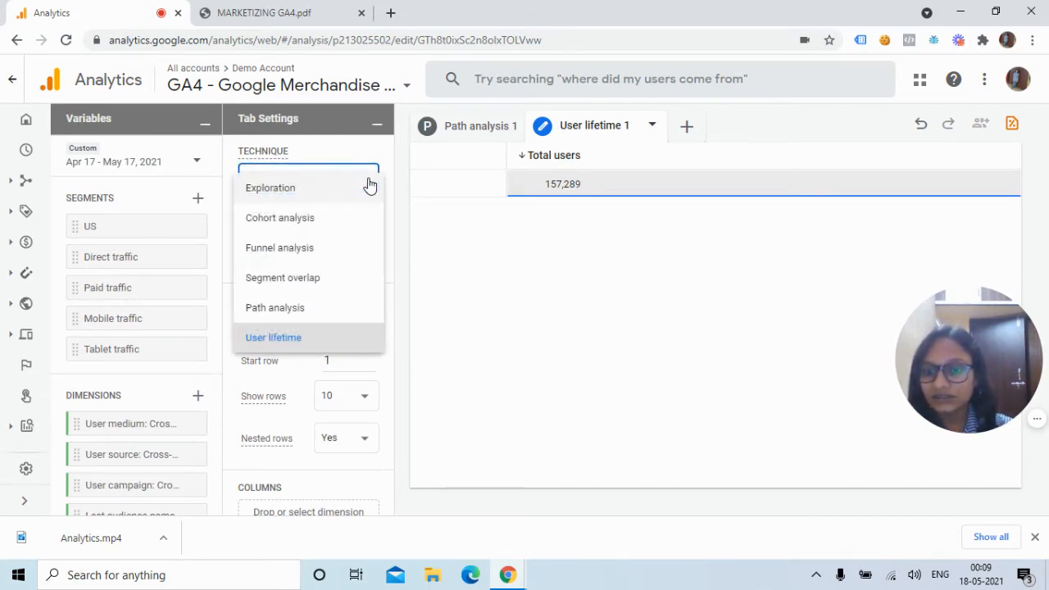
left_click(385, 156)
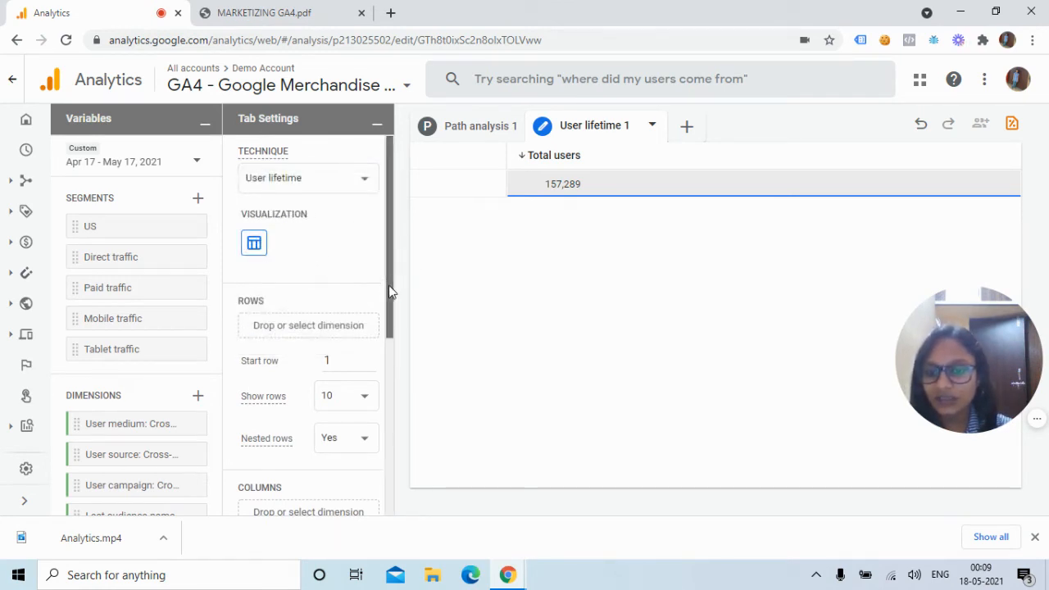
Search the available dimensions for a revenue field.
left_click_drag(388, 290, 393, 339)
scroll(200, 299, "down", 3)
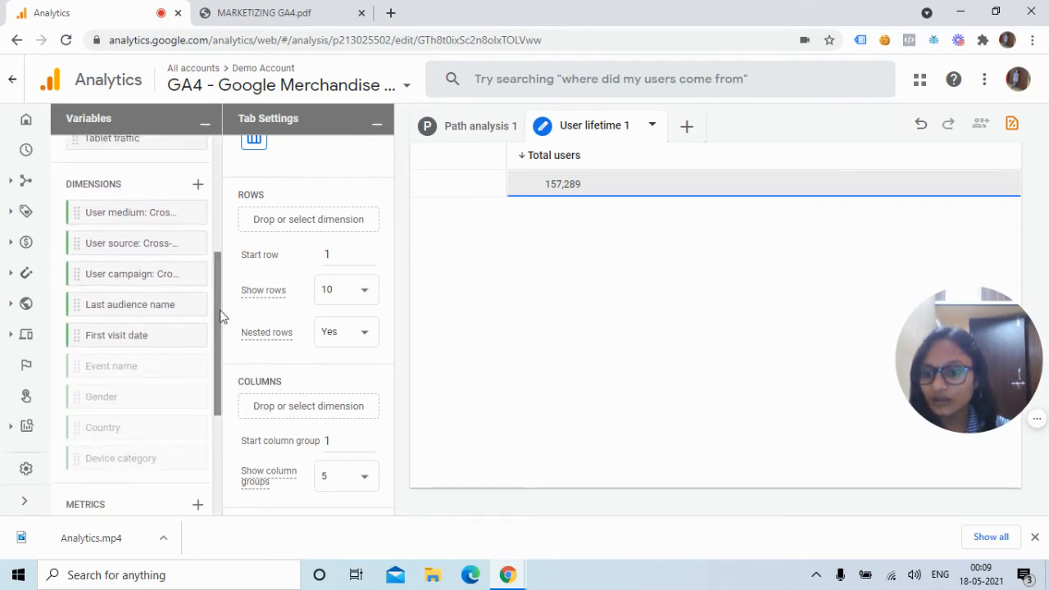
left_click_drag(219, 310, 216, 288)
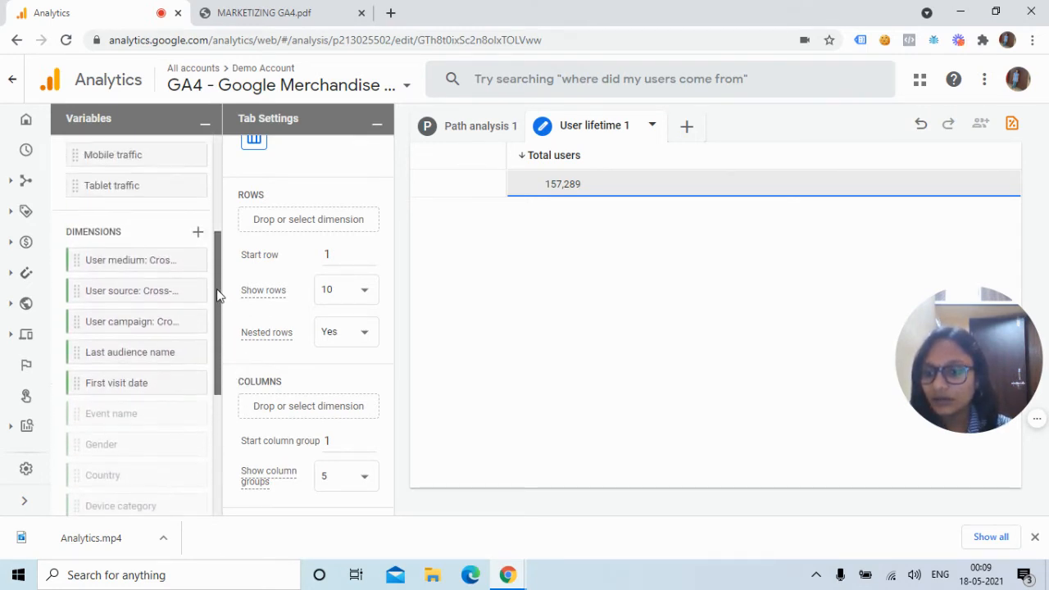
left_click(196, 232)
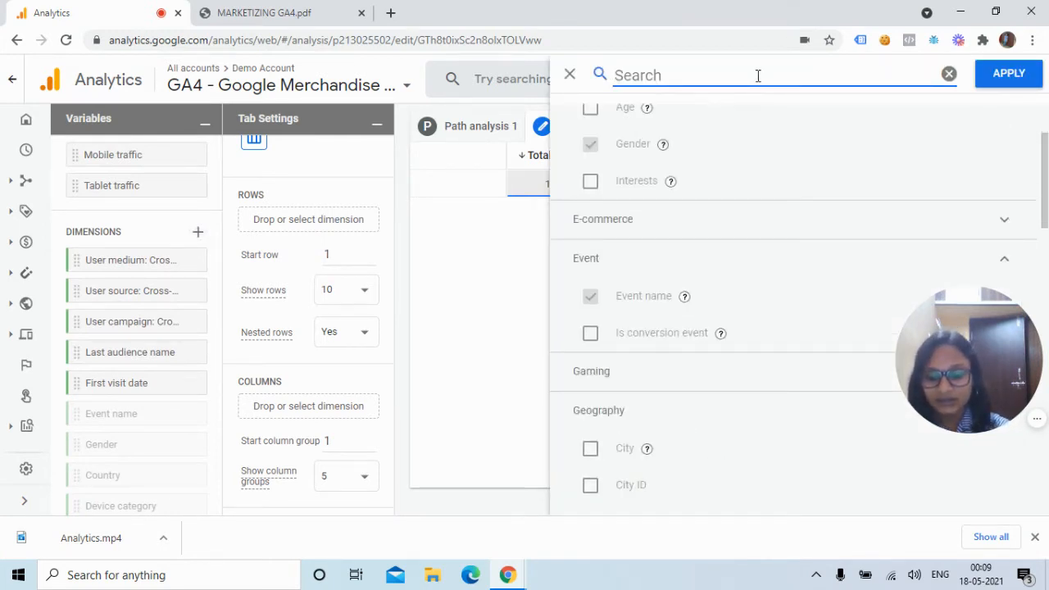
type("re")
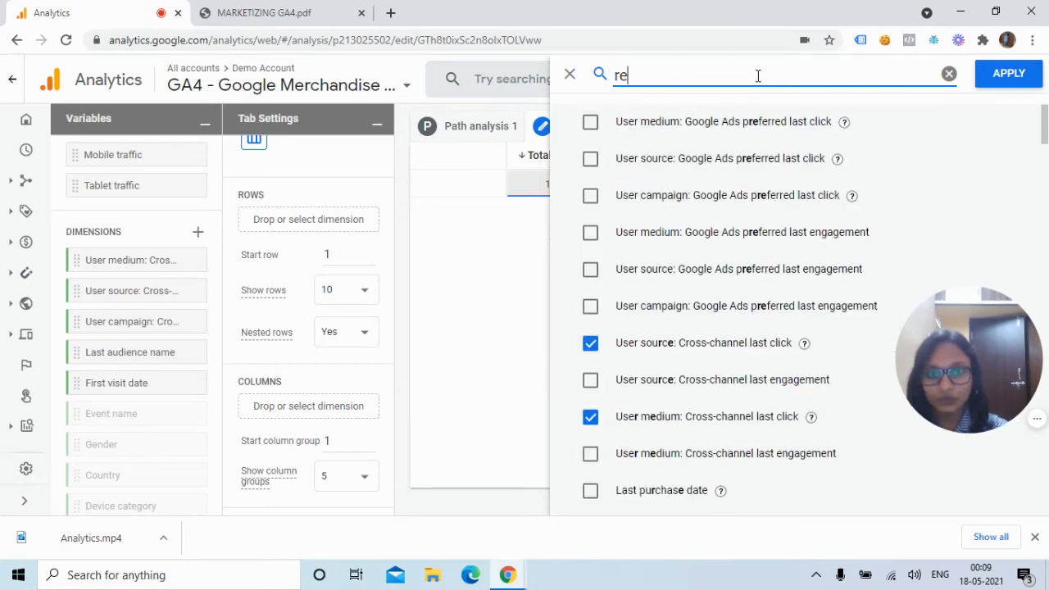
type("venu")
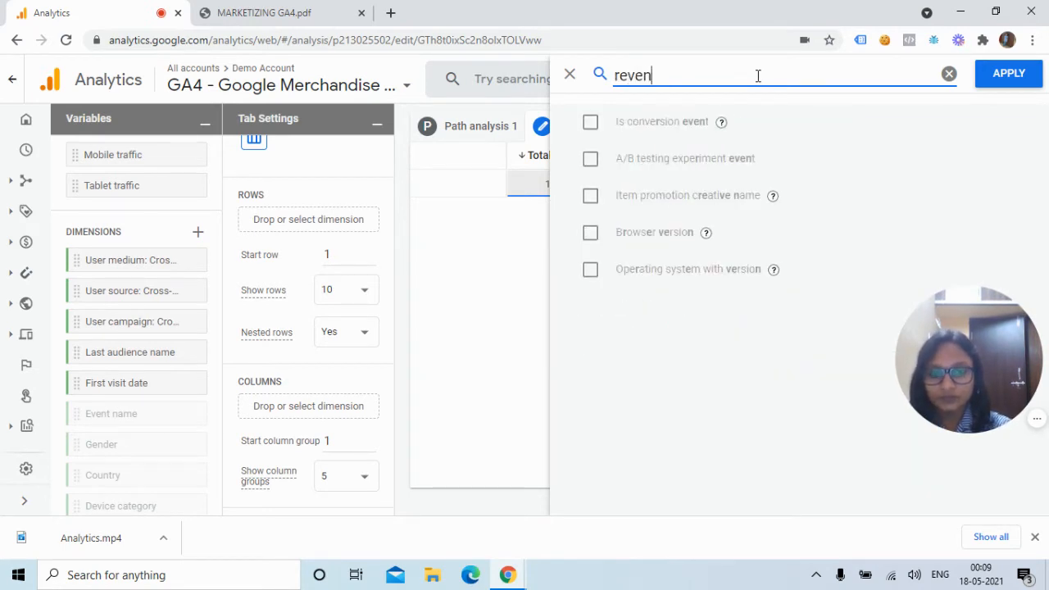
key("BackSpace")
key("BackSpace")
key("BackSpace")
key("BackSpace")
key("BackSpace")
key("BackSpace")
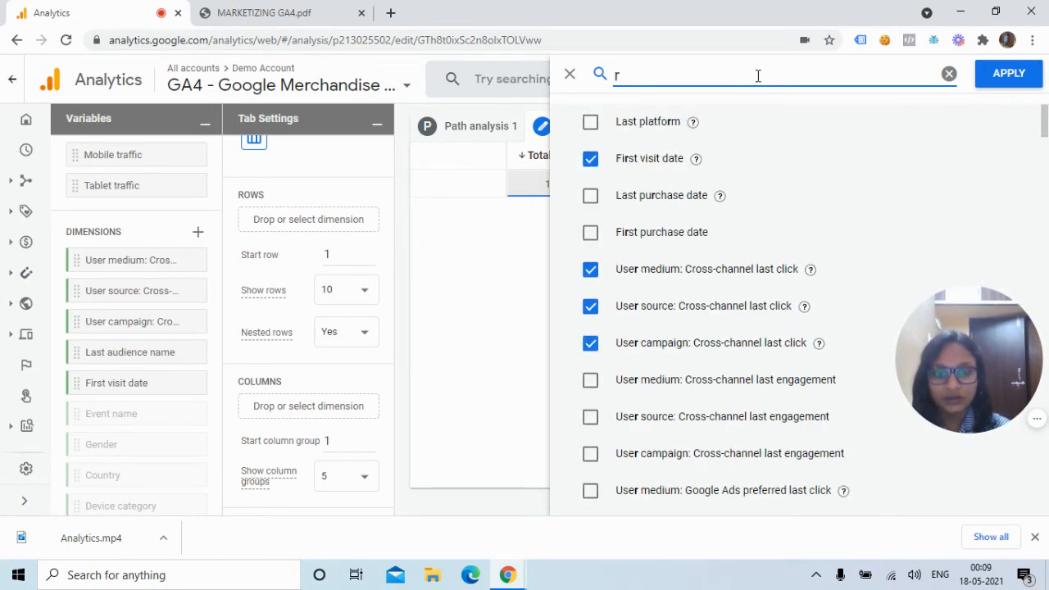
Search the available dimensions for "value", look through the full list, and close it without adding any dimension.
type("value")
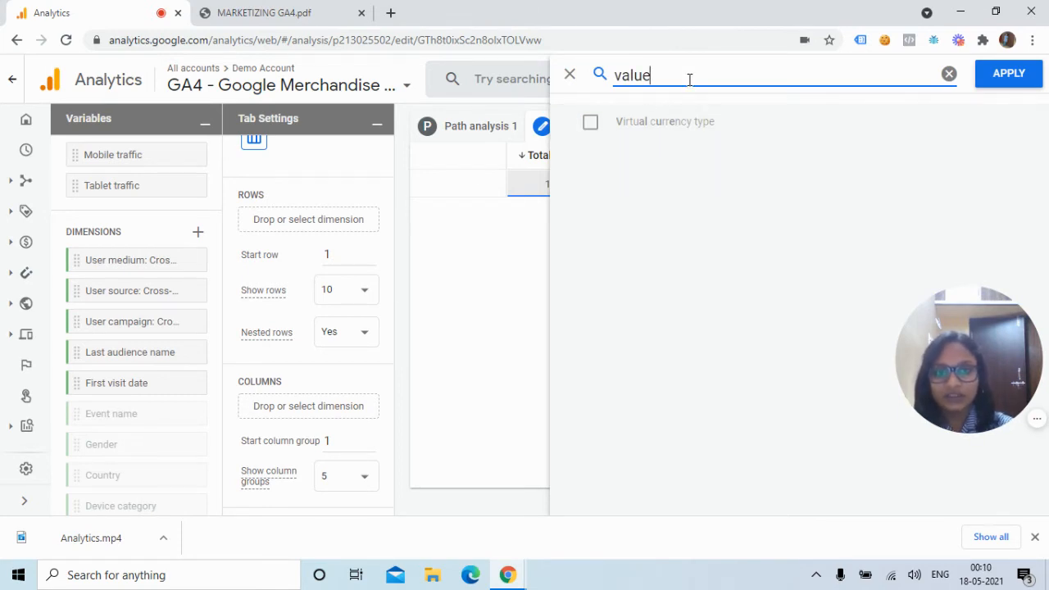
key("BackSpace")
key("BackSpace")
key("BackSpace")
key("BackSpace")
key("BackSpace")
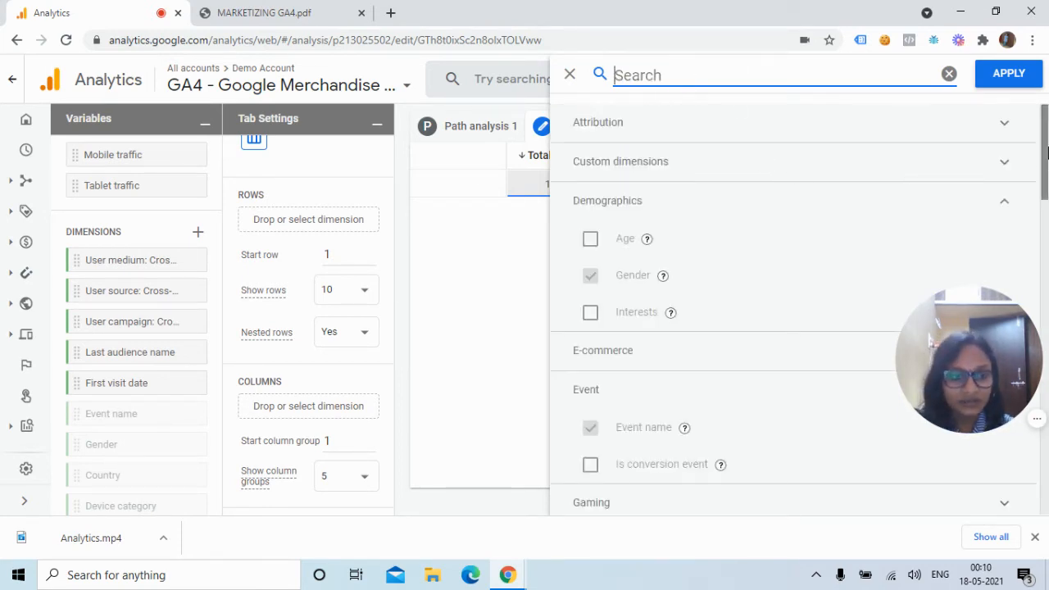
left_click_drag(1040, 168, 1042, 434)
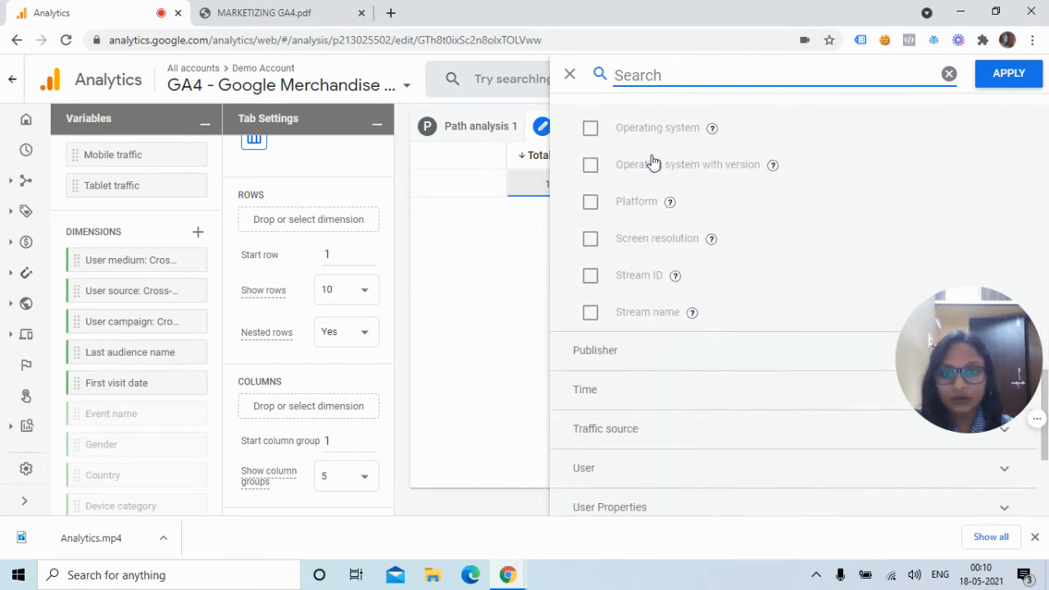
left_click(570, 74)
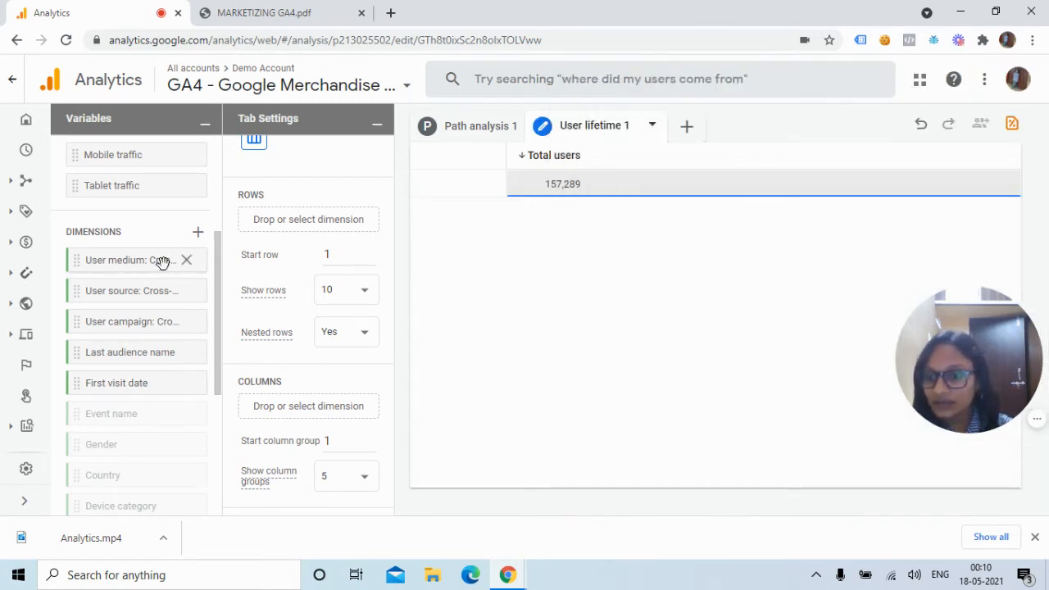
Add the User source and User campaign dimensions as rows, and LTV: Average and Lifetime transactions: Average as values.
double_click(121, 292)
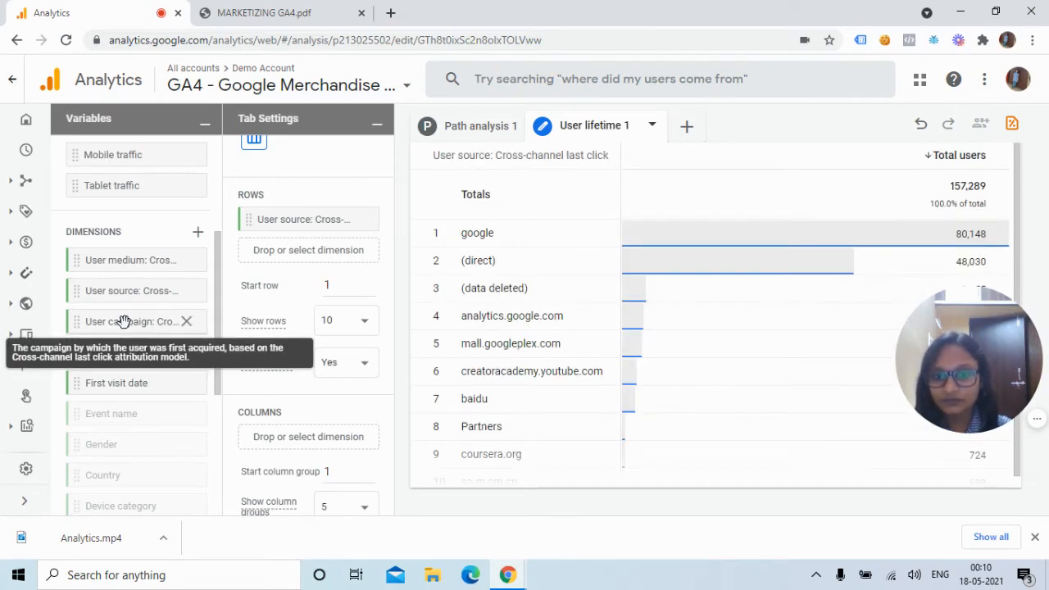
double_click(120, 321)
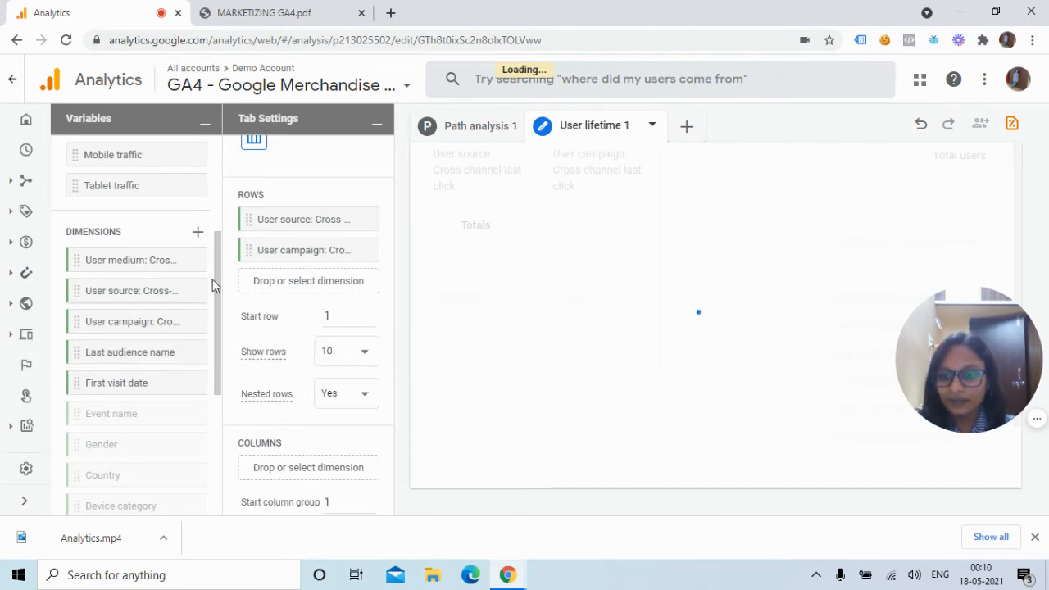
left_click_drag(220, 295, 220, 432)
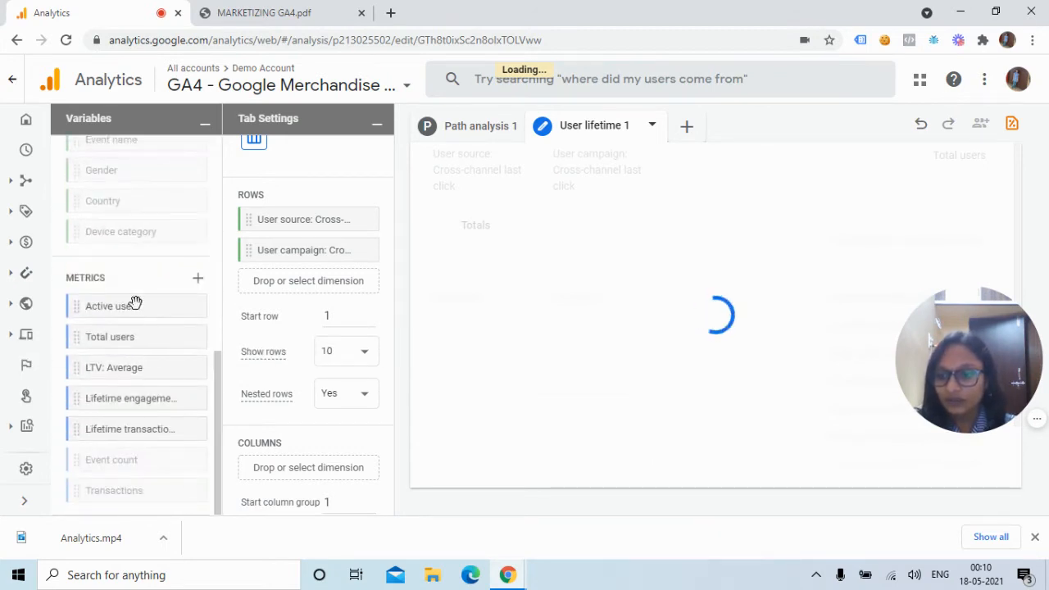
double_click(138, 369)
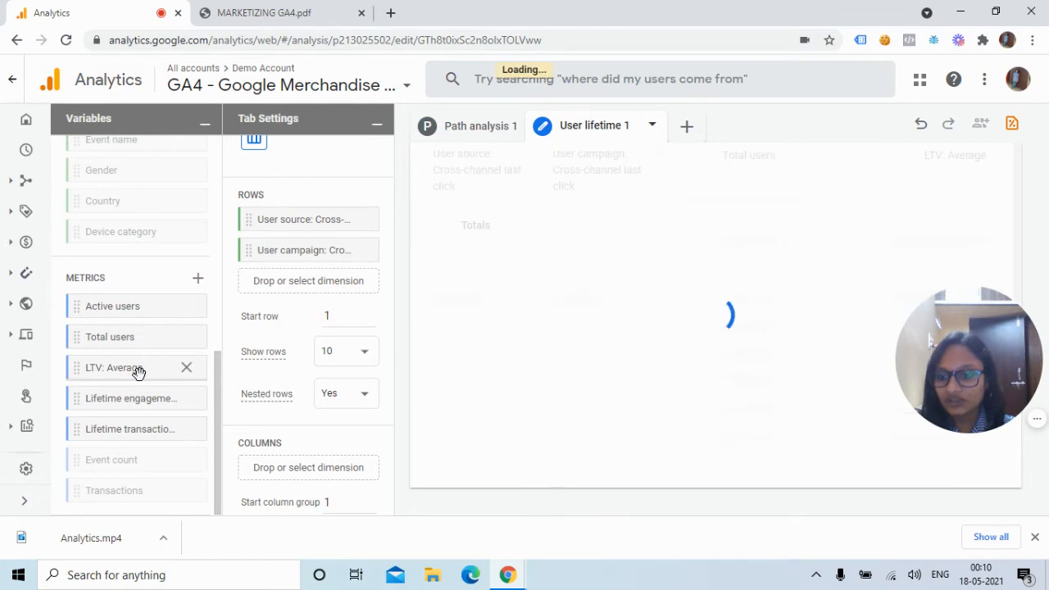
double_click(132, 431)
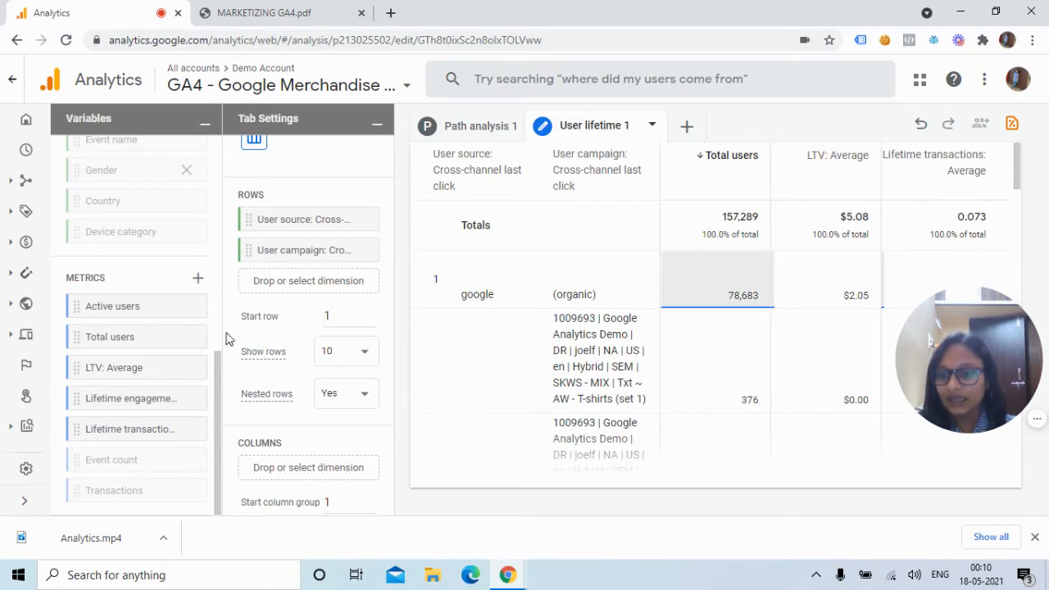
Try the Heat map cell type for the user lifetime values, and settle on Plain text.
scroll(211, 293, "up", 3)
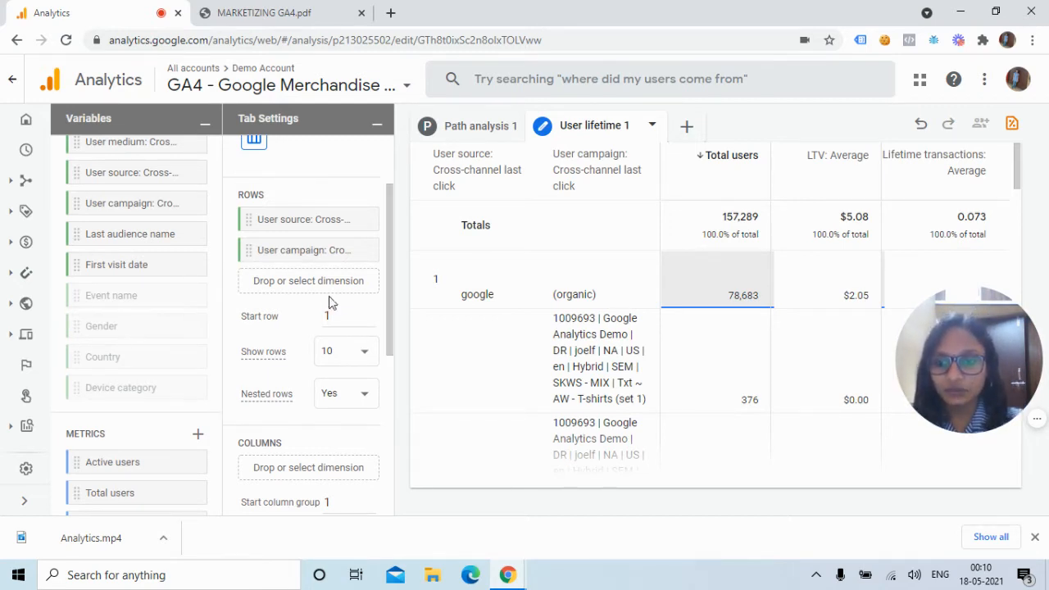
left_click_drag(394, 308, 394, 482)
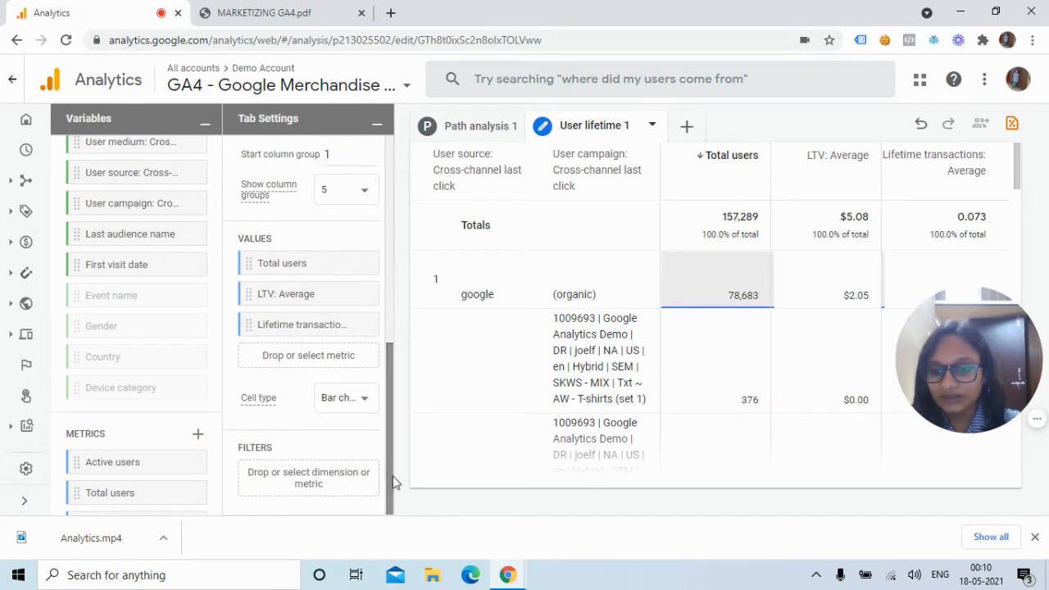
left_click(367, 402)
left_click(344, 429)
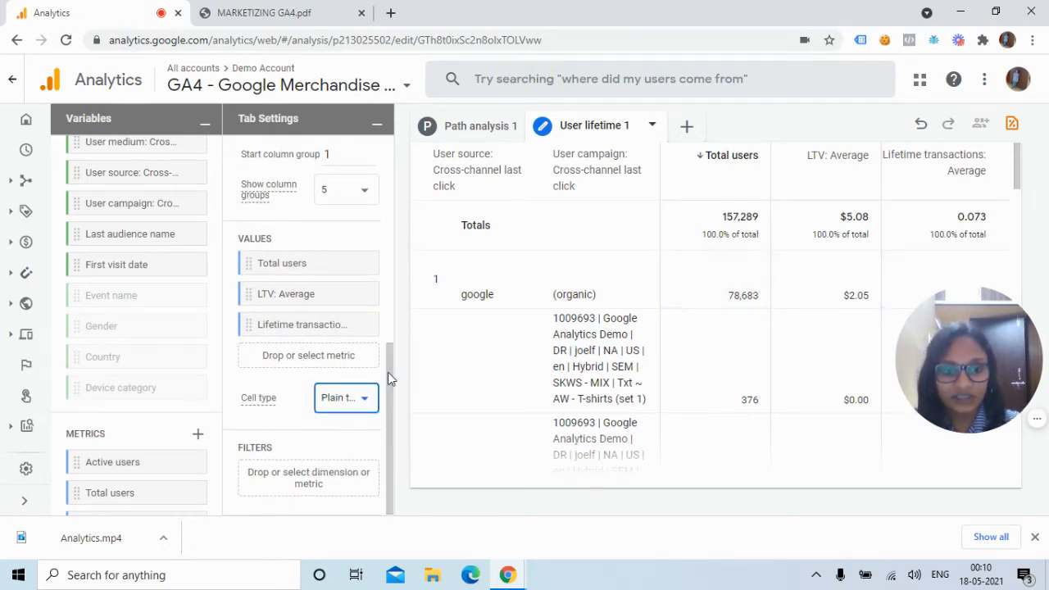
left_click(354, 411)
left_click(358, 432)
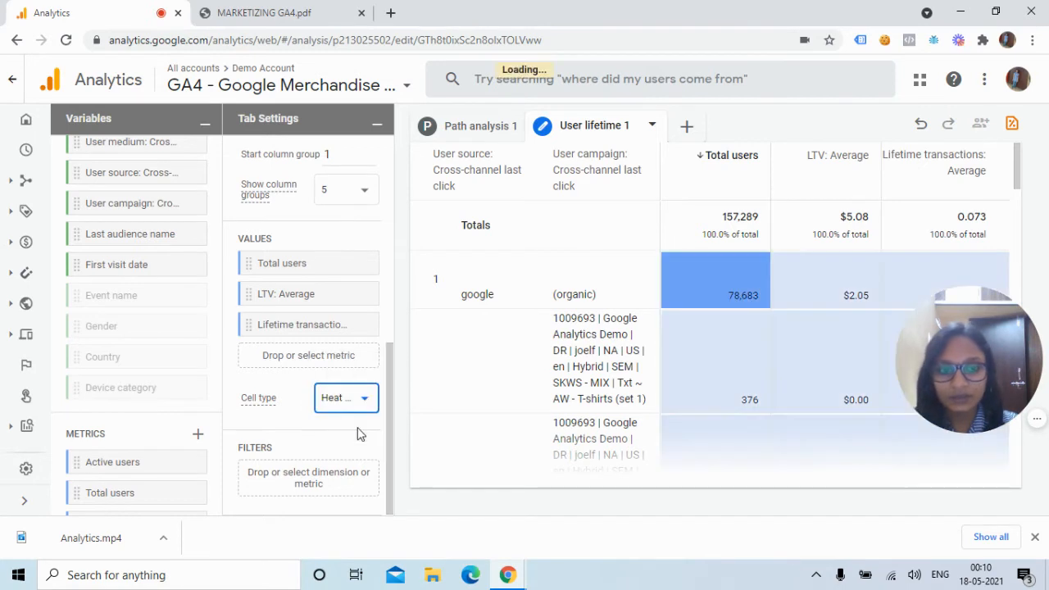
left_click(365, 402)
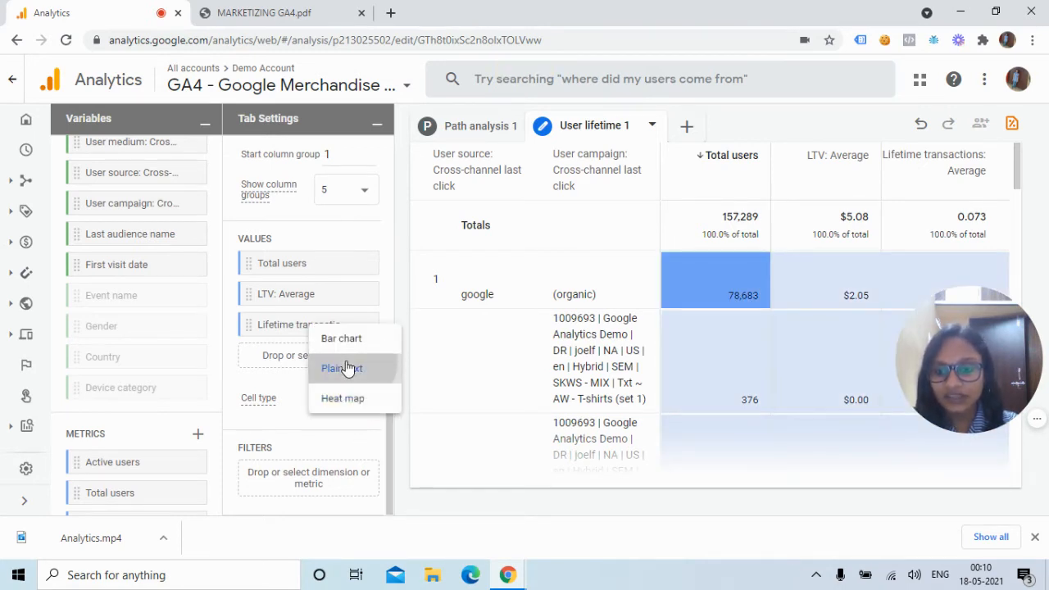
left_click(347, 368)
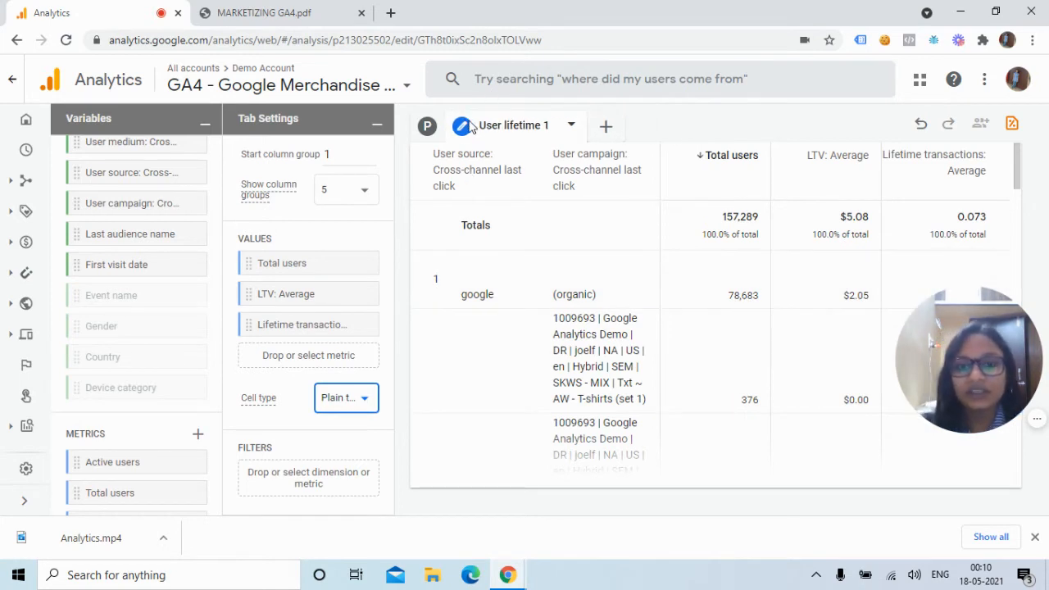
Filter the user lifetime table to exclude rows whose User source contains (data deleted), using the "does not contain" match type.
mouse_move(479, 194)
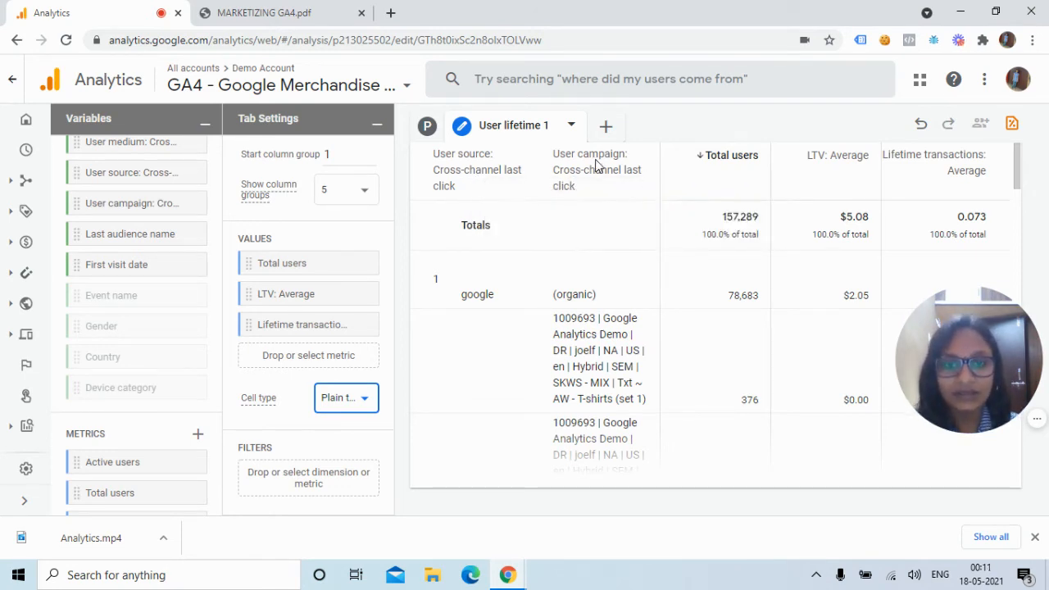
mouse_move(620, 197)
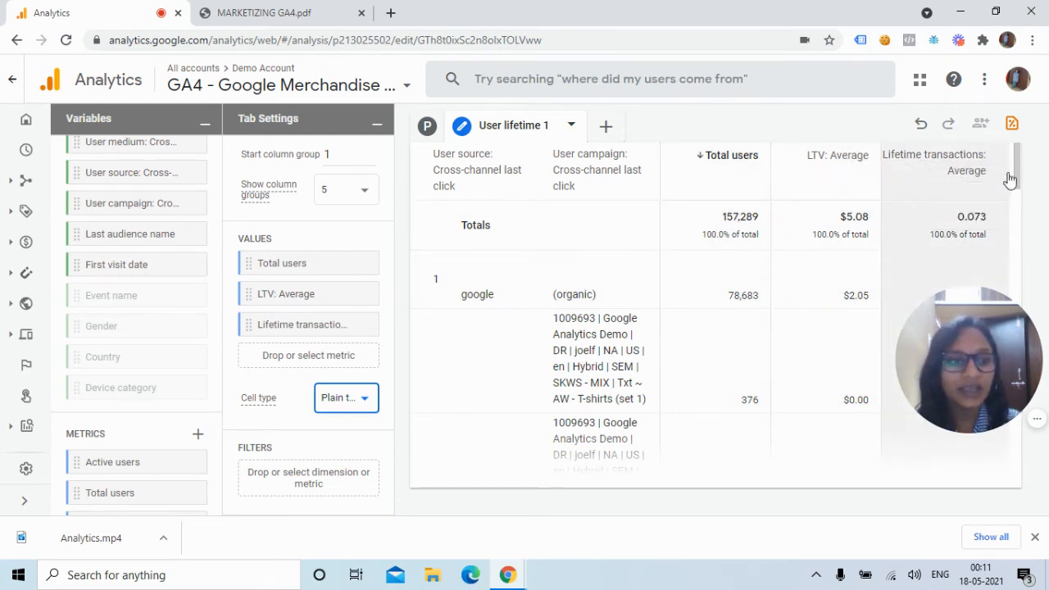
left_click_drag(1017, 160, 1047, 414)
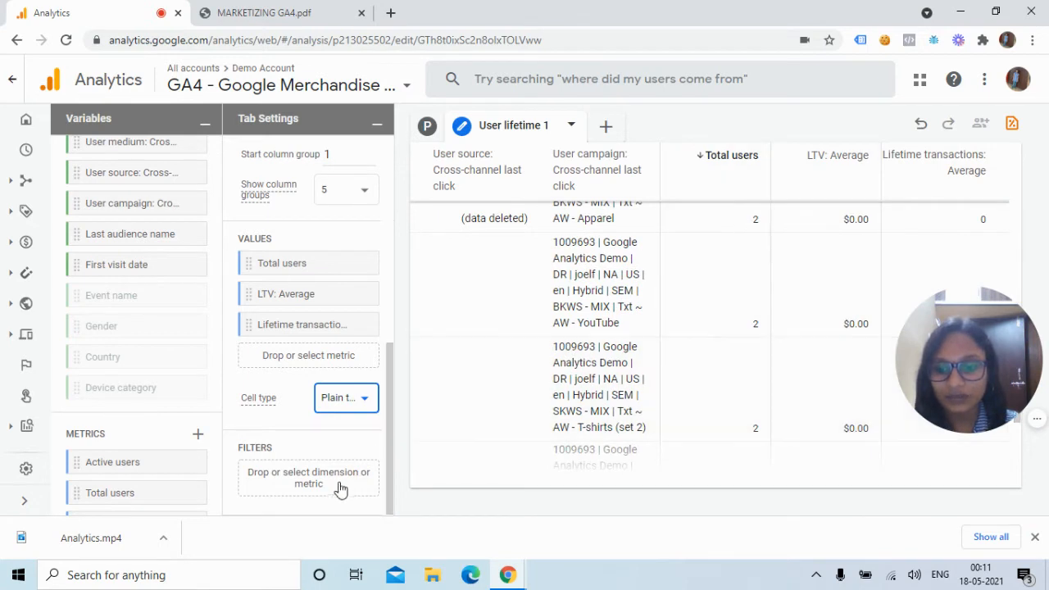
left_click(341, 484)
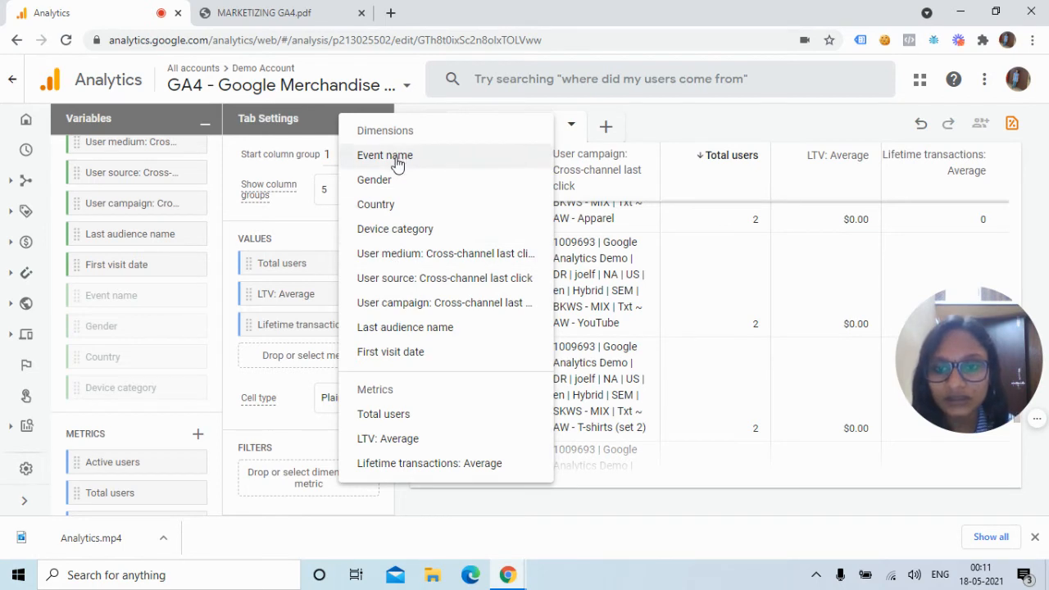
left_click(420, 279)
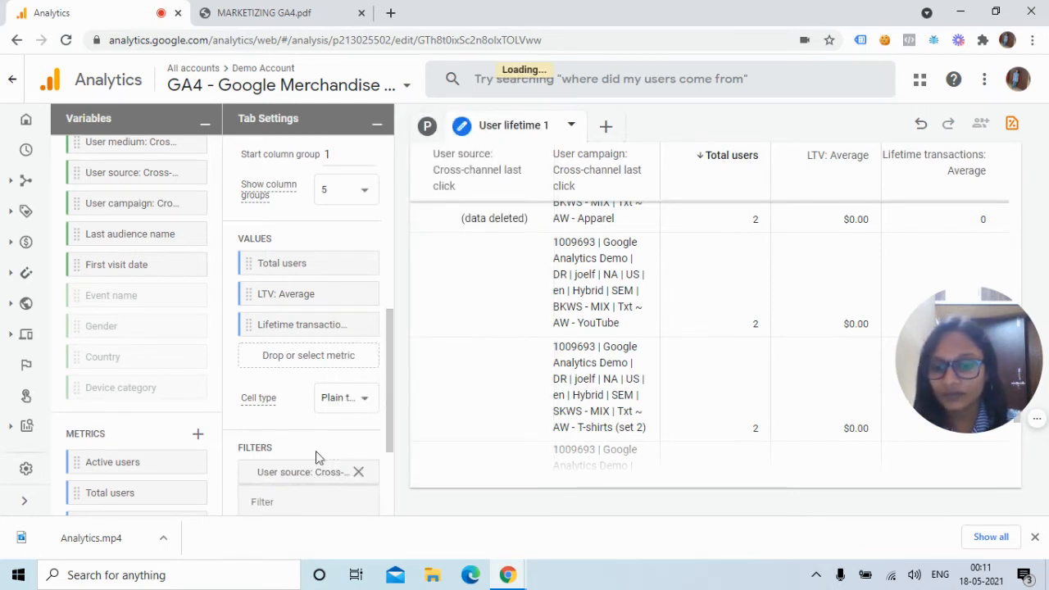
left_click_drag(389, 405, 393, 475)
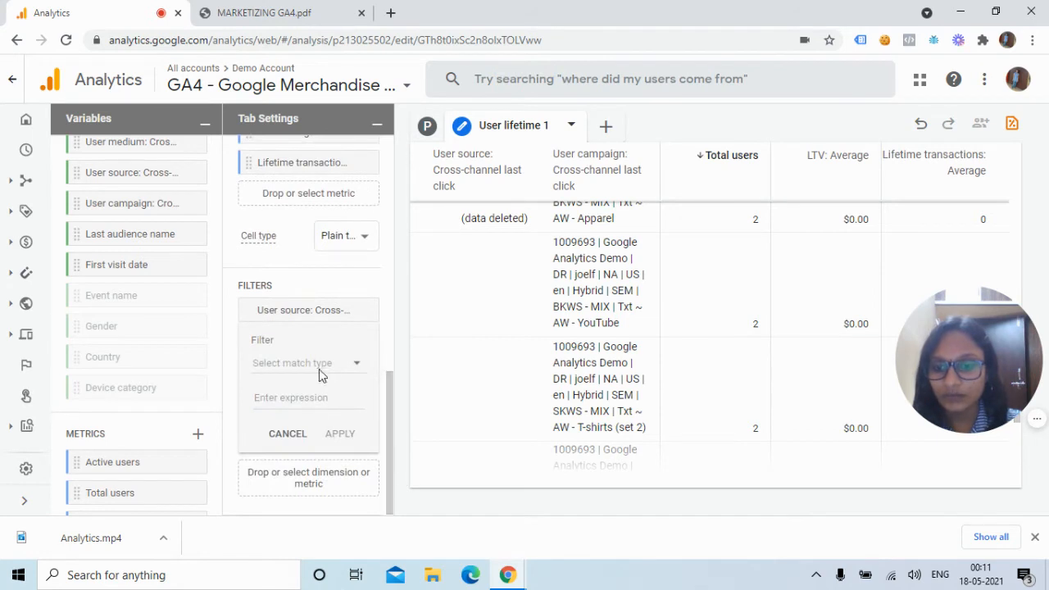
left_click(359, 367)
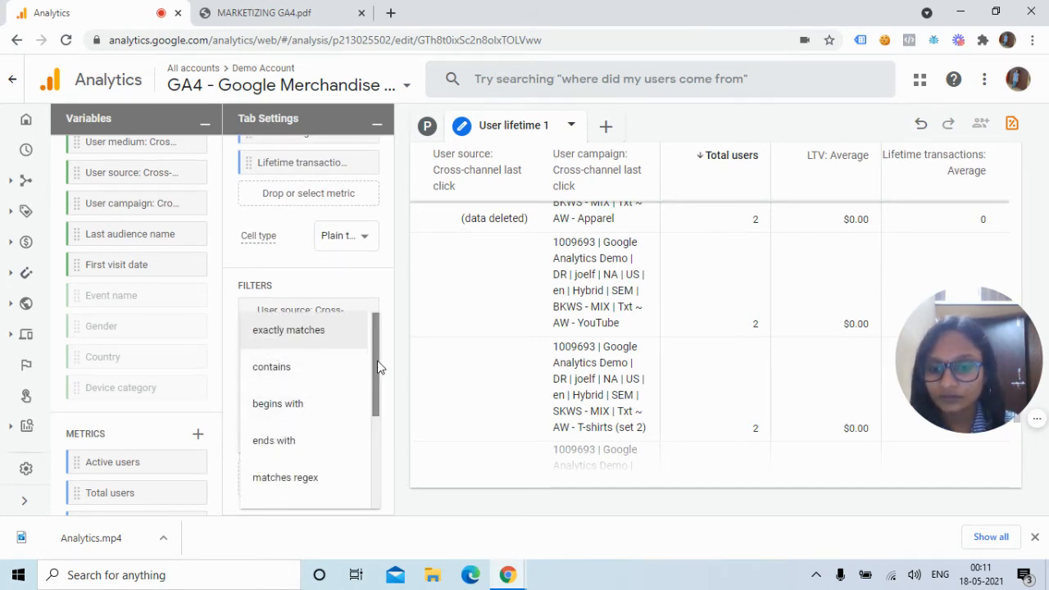
left_click_drag(377, 368, 370, 447)
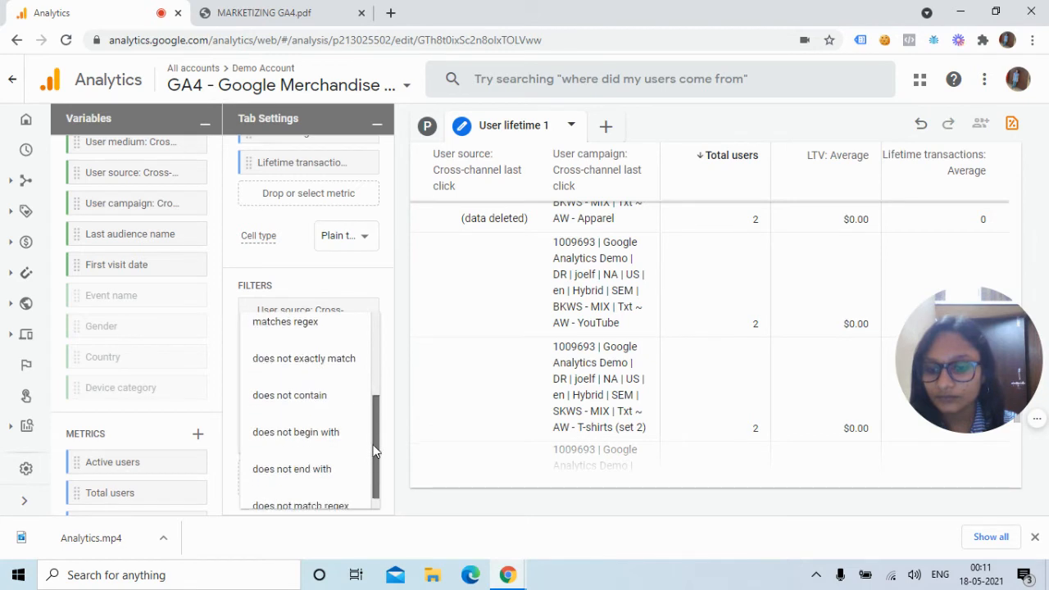
left_click(336, 395)
left_click(329, 402)
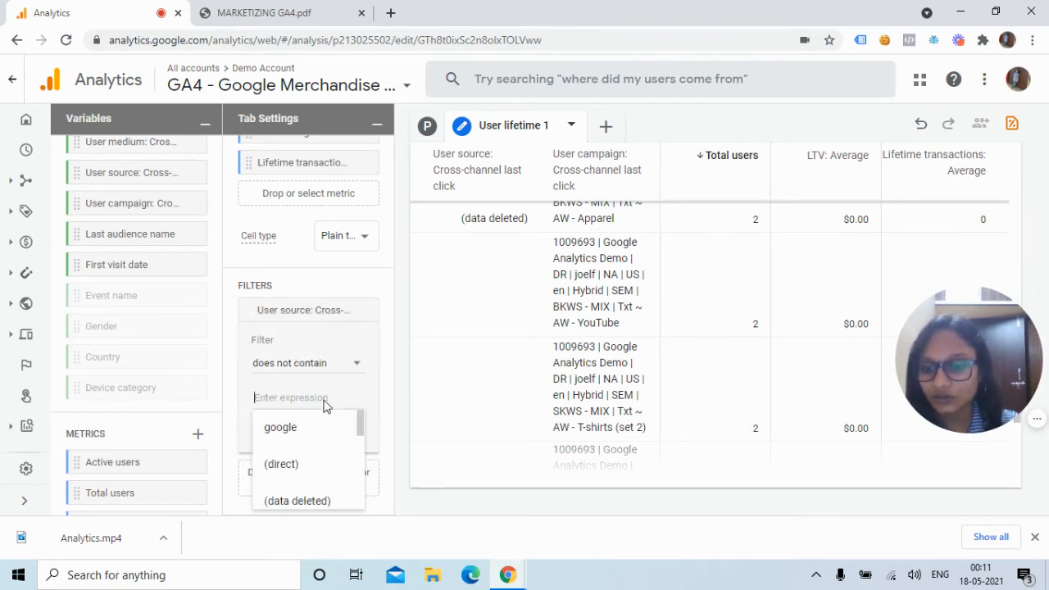
left_click(340, 503)
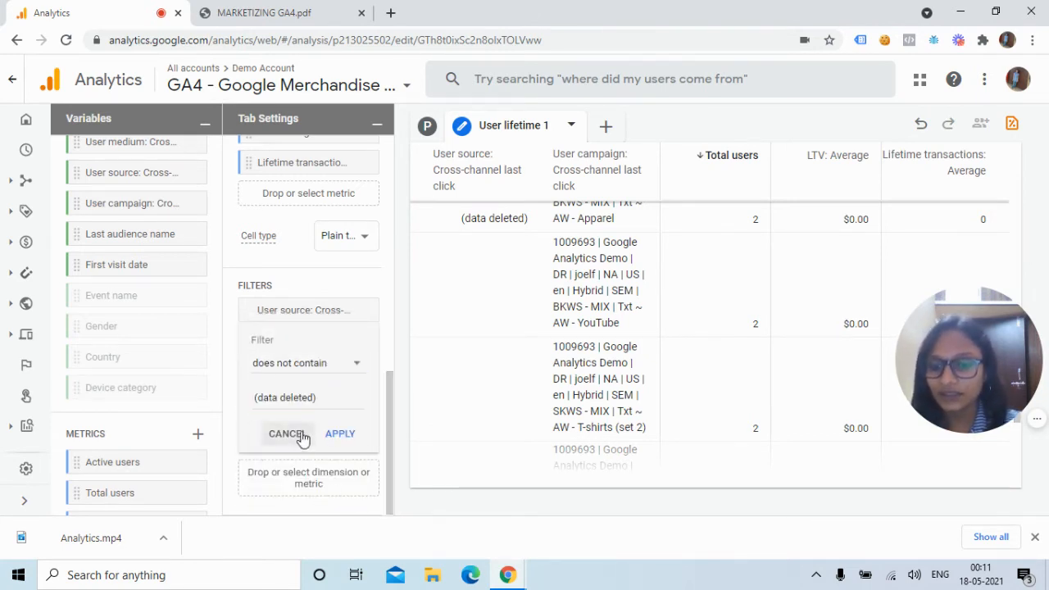
left_click(341, 435)
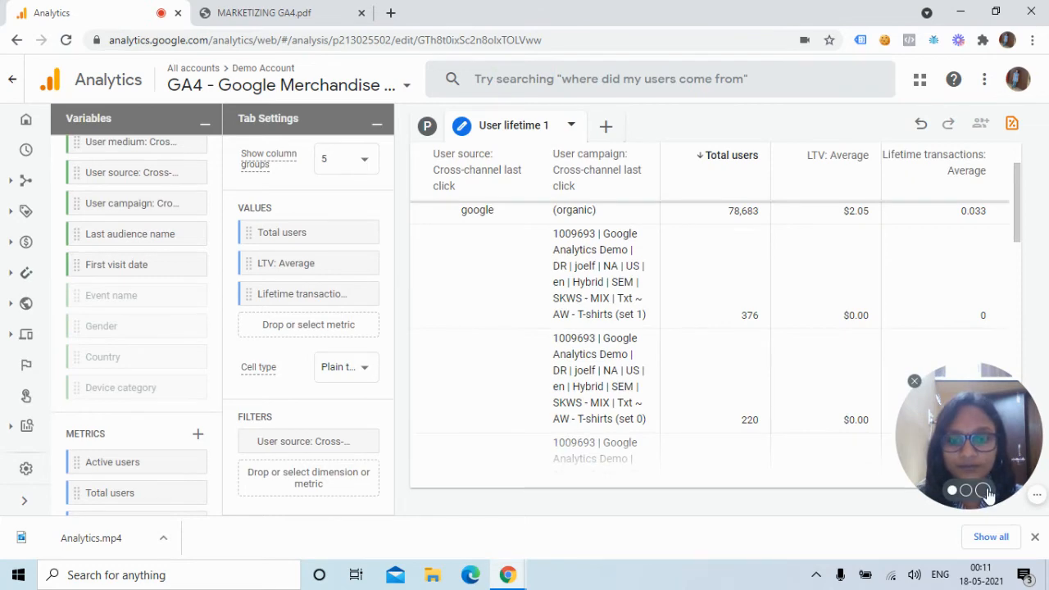
left_click_drag(1009, 247, 1020, 170)
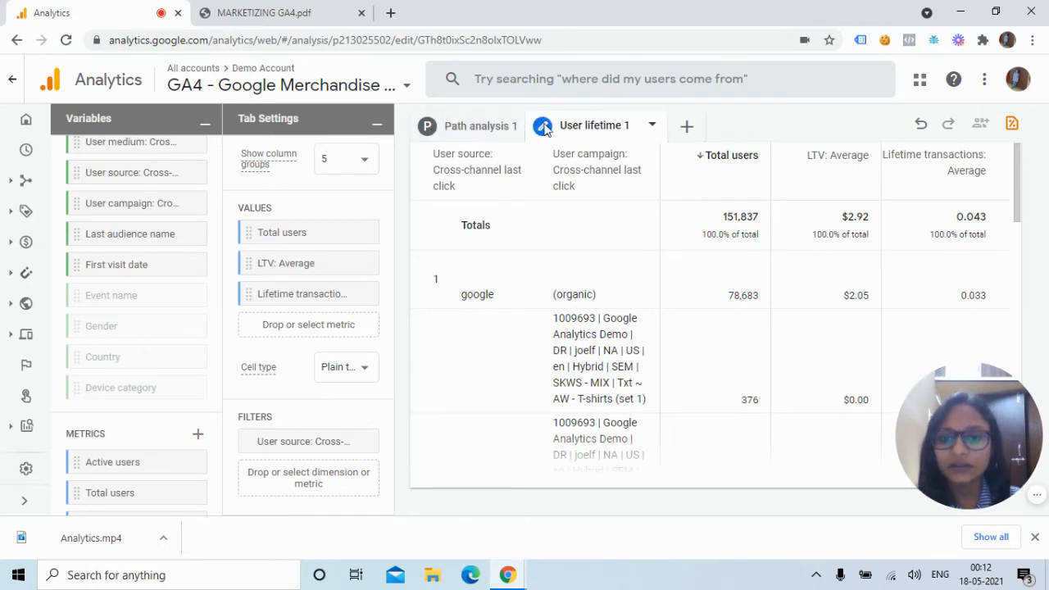
Add a Segment overlap analysis to the exploration in a new tab.
left_click(430, 134)
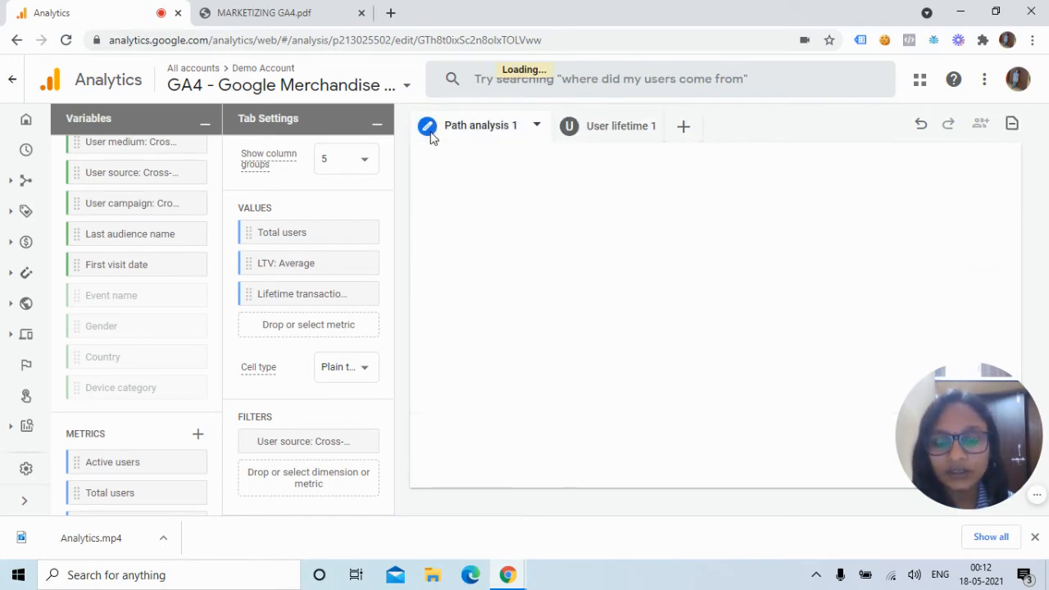
left_click(606, 128)
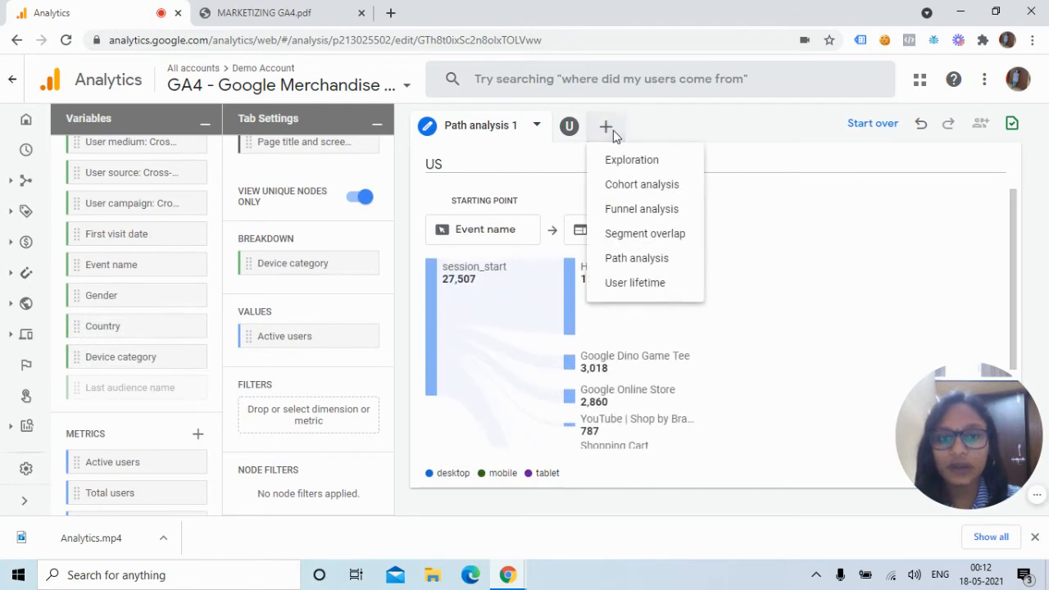
left_click(644, 240)
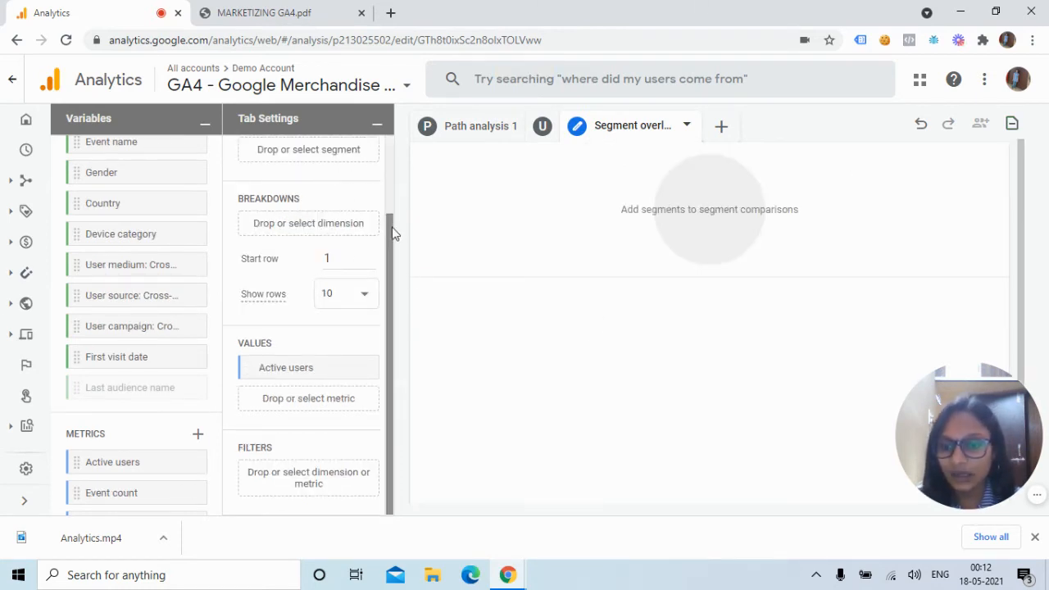
Add Device category and Country as breakdowns of the segment overlap analysis.
left_click_drag(392, 227, 407, 159)
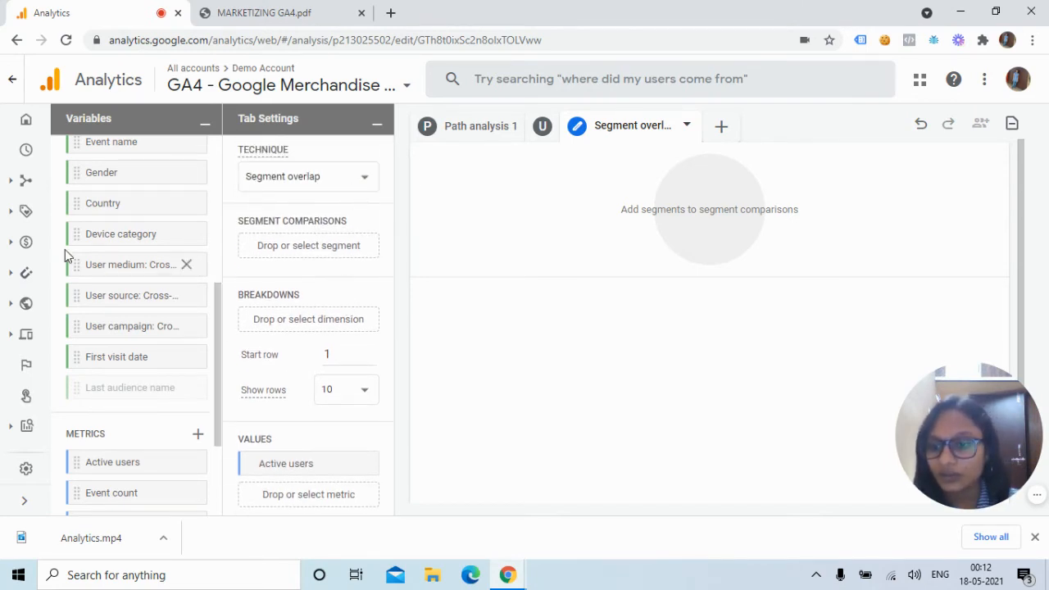
double_click(122, 239)
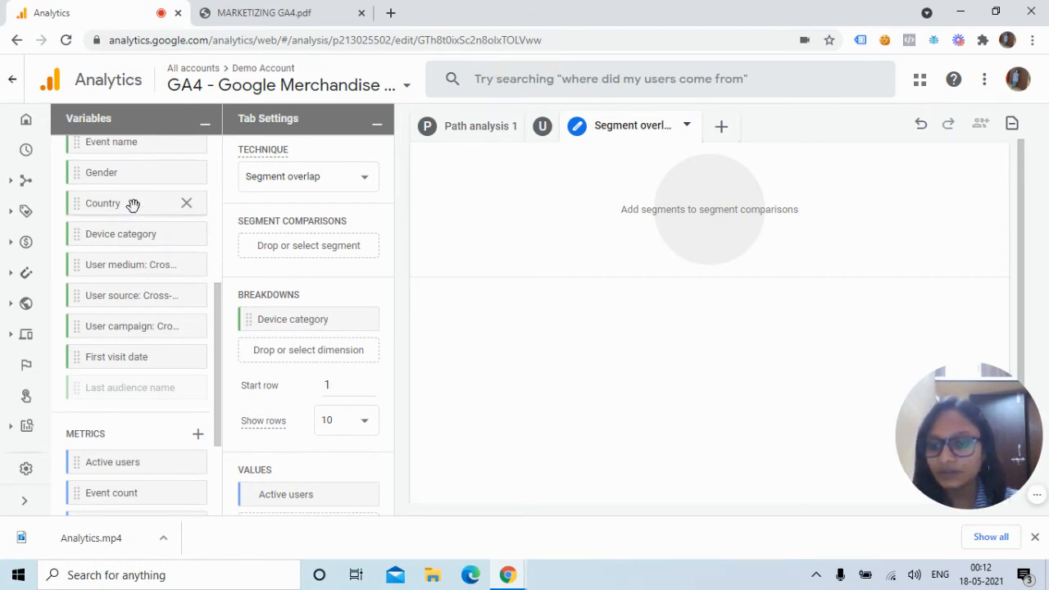
double_click(133, 204)
Add the Transactions metric to the segment overlap values alongside Active users.
scroll(219, 426, "down", 1)
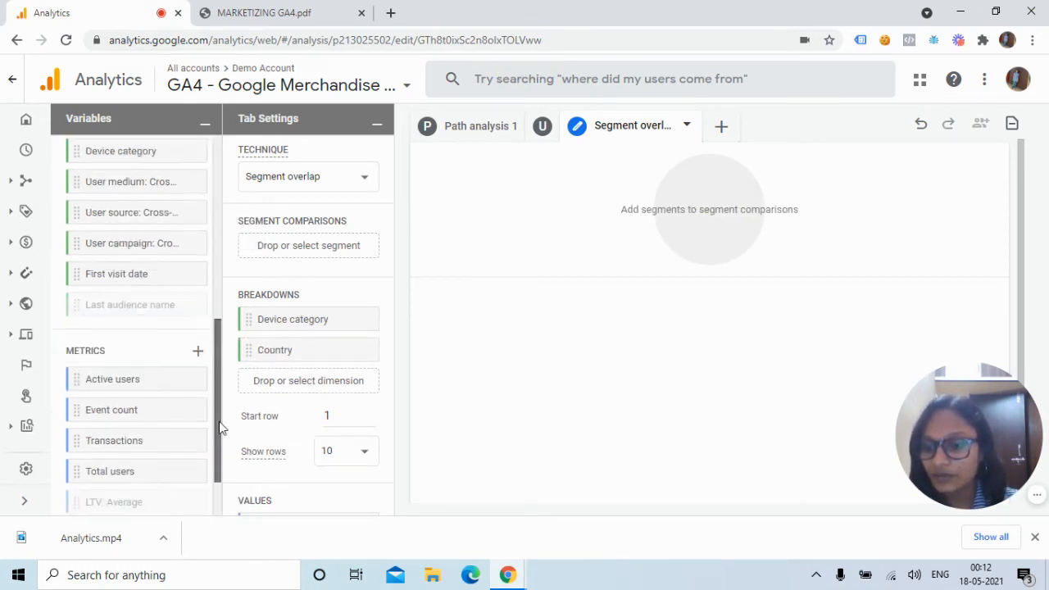
scroll(219, 426, "down", 1)
double_click(127, 315)
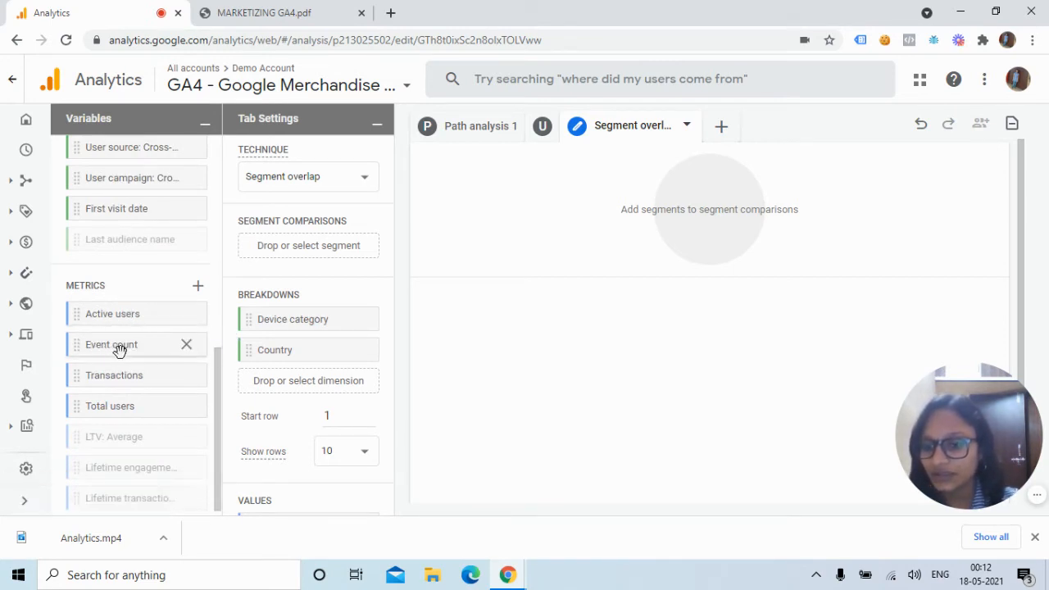
double_click(119, 377)
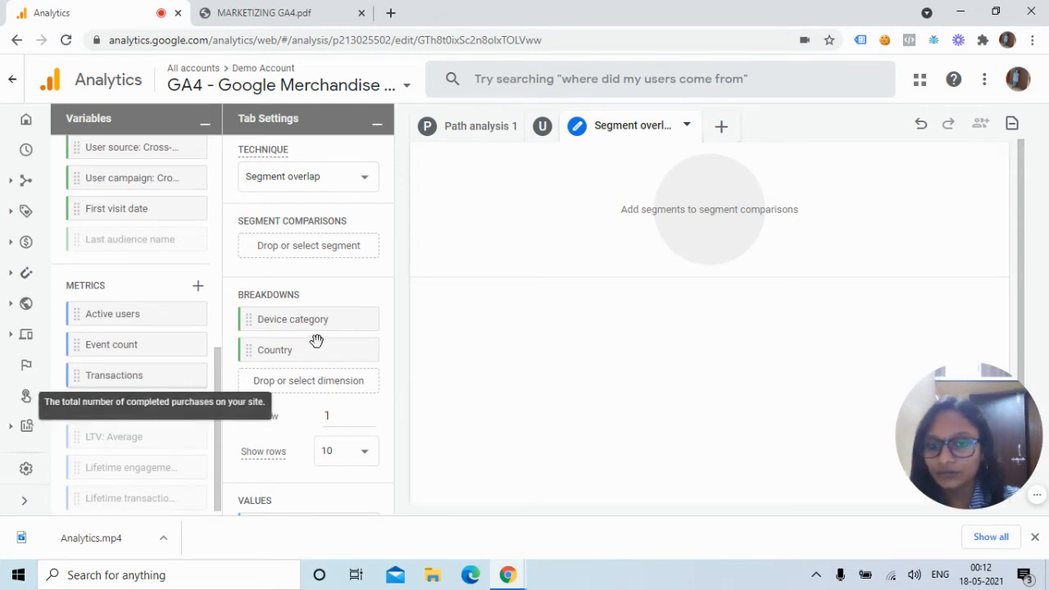
left_click_drag(387, 345, 396, 456)
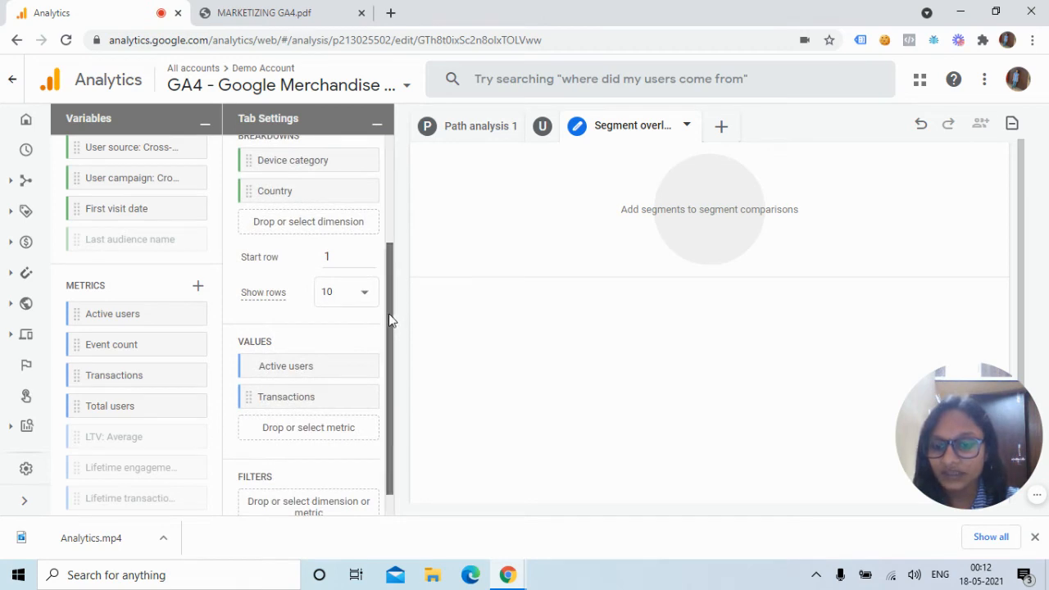
Compare the Direct traffic and Mobile traffic segments in the segment overlap analysis.
scroll(392, 311, "up", 3)
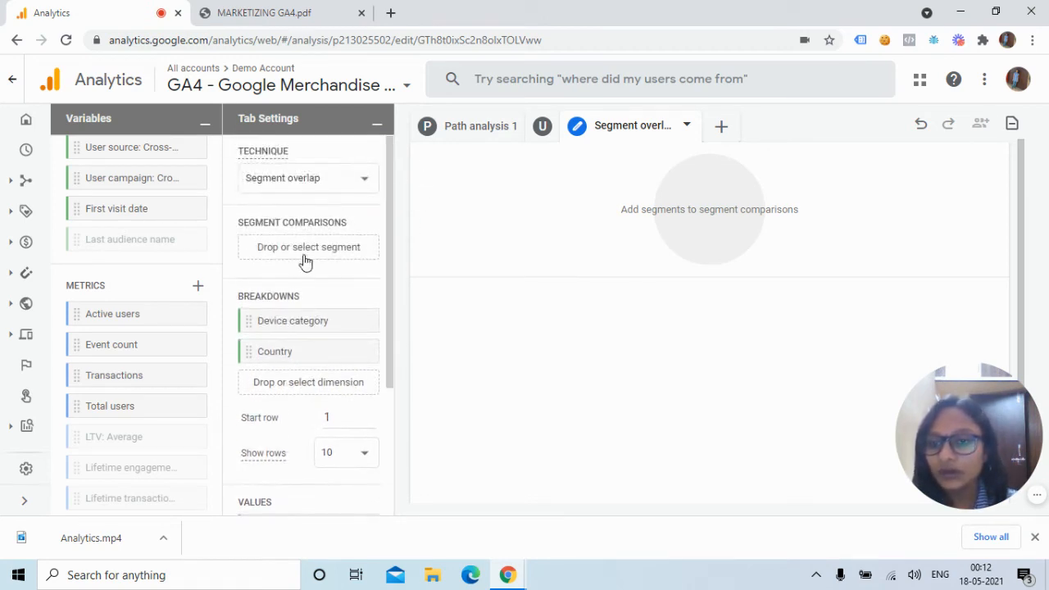
left_click_drag(217, 387, 217, 189)
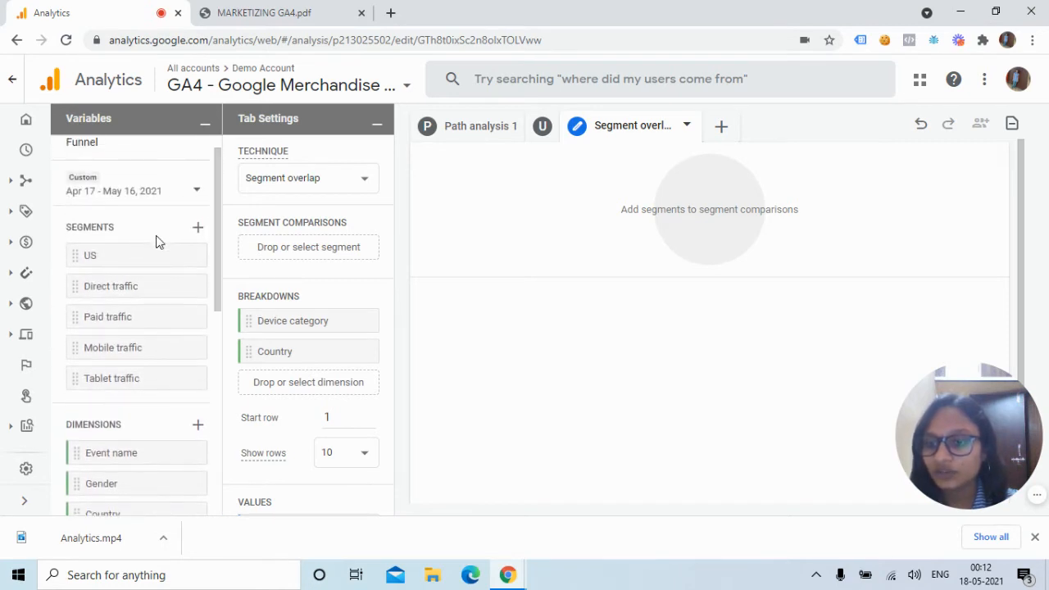
double_click(121, 288)
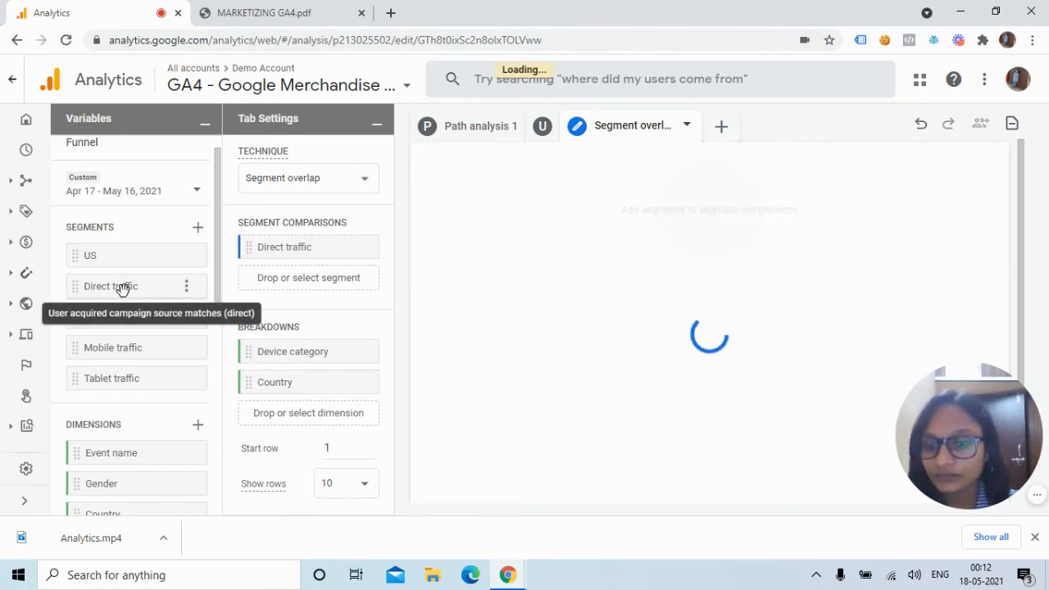
double_click(112, 348)
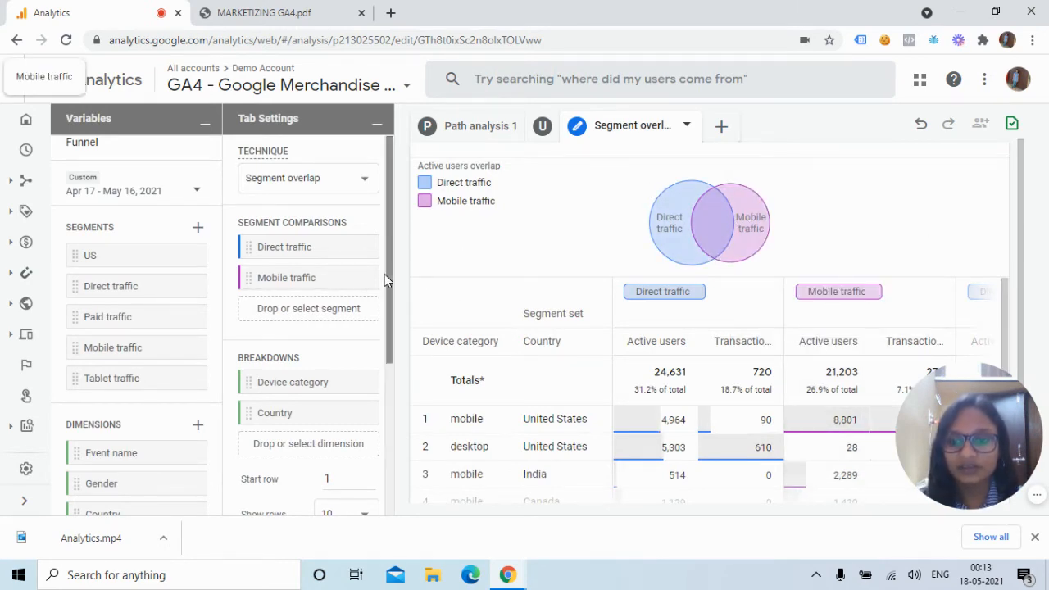
Examine the segment overlap table's rows and columns, and the intersection of Direct traffic and Mobile traffic in the Venn diagram.
scroll(387, 271, "down", 1)
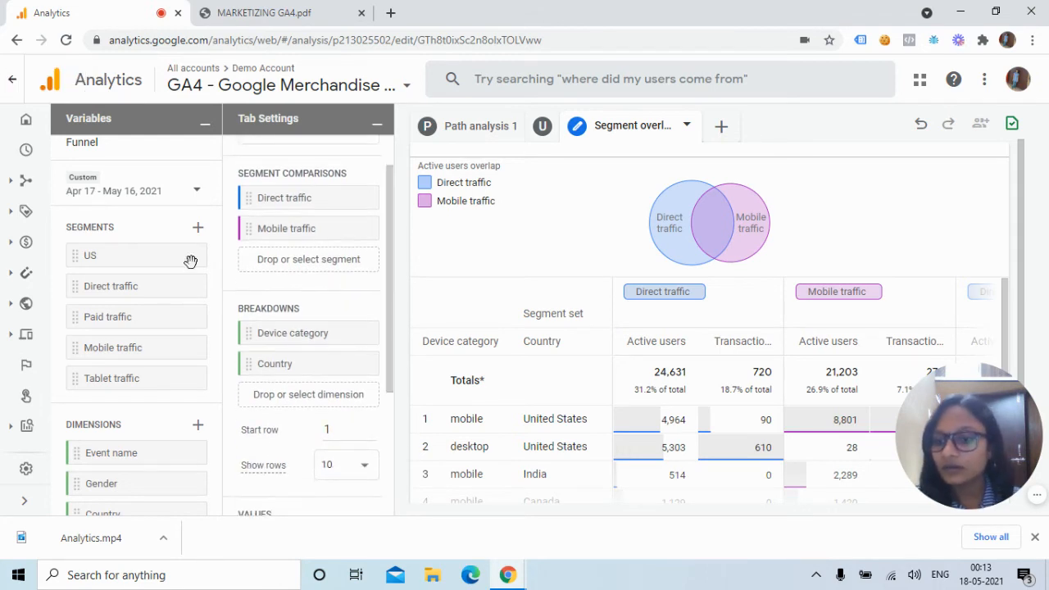
left_click_drag(387, 293, 307, 394)
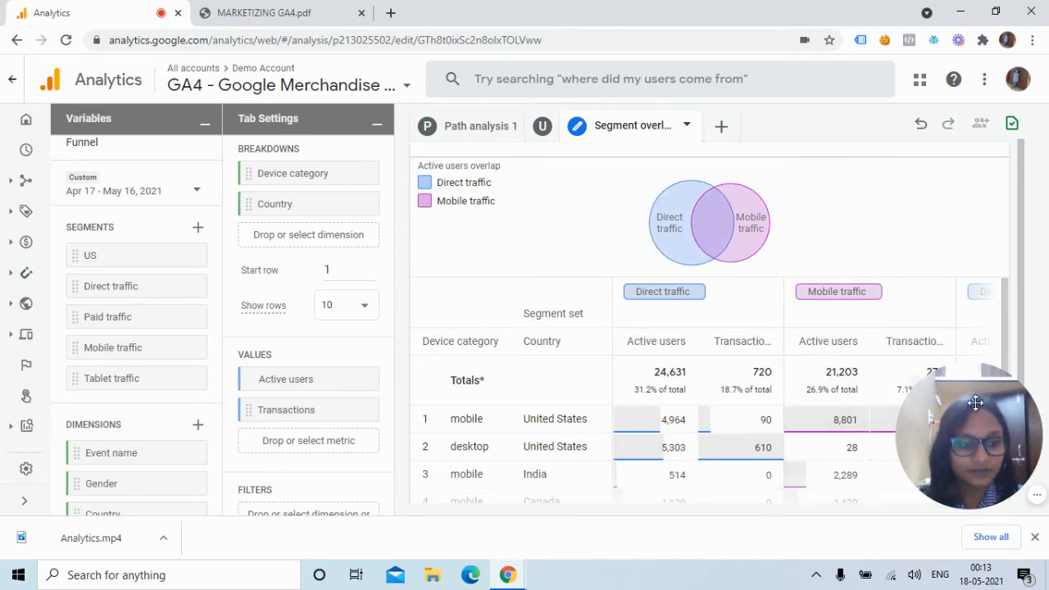
left_click_drag(975, 401, 169, 400)
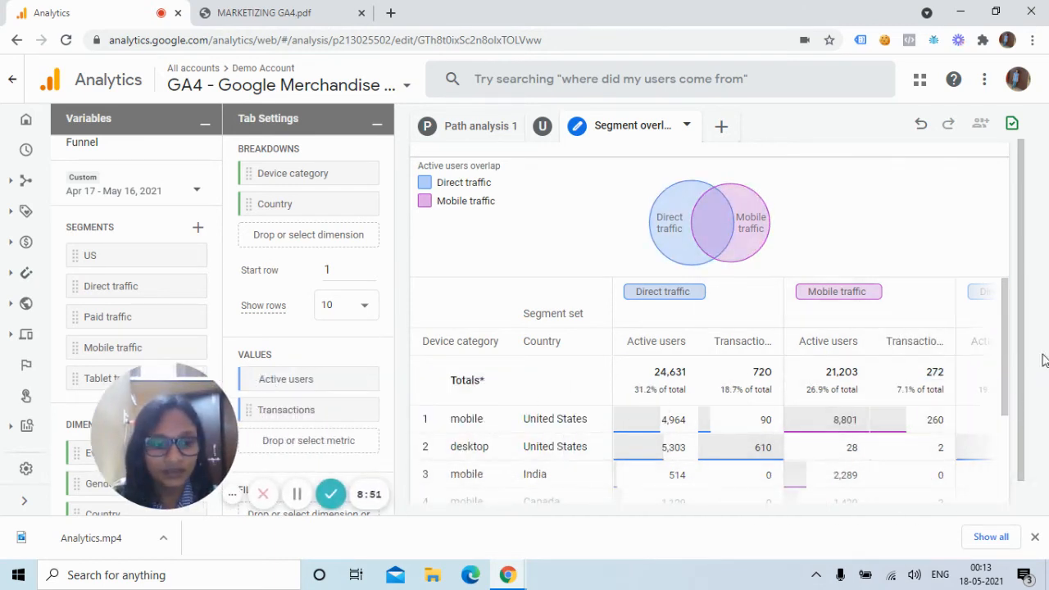
scroll(996, 428, "down", 1)
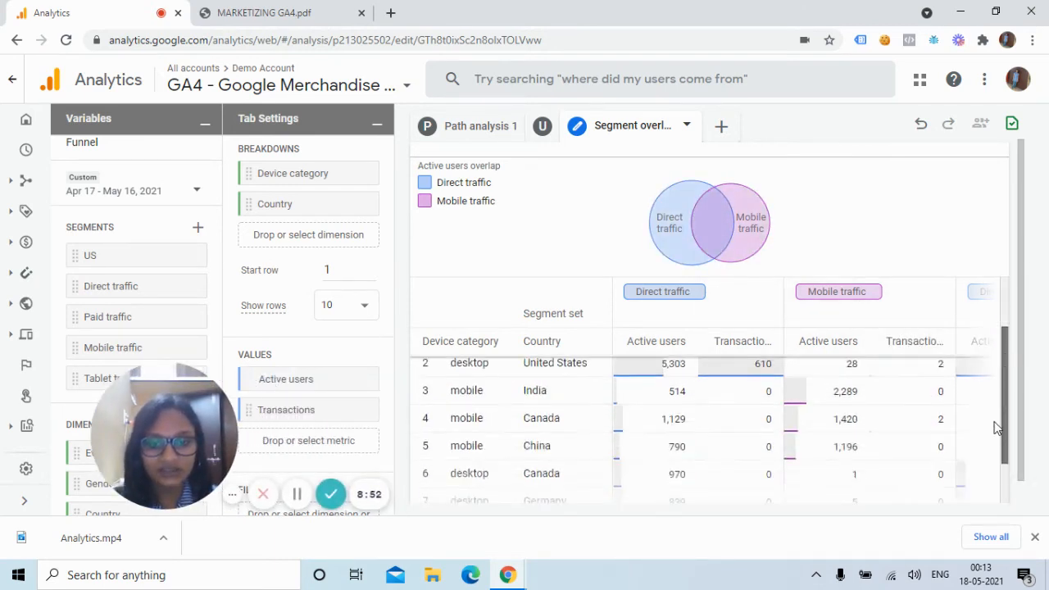
scroll(996, 427, "down", 2)
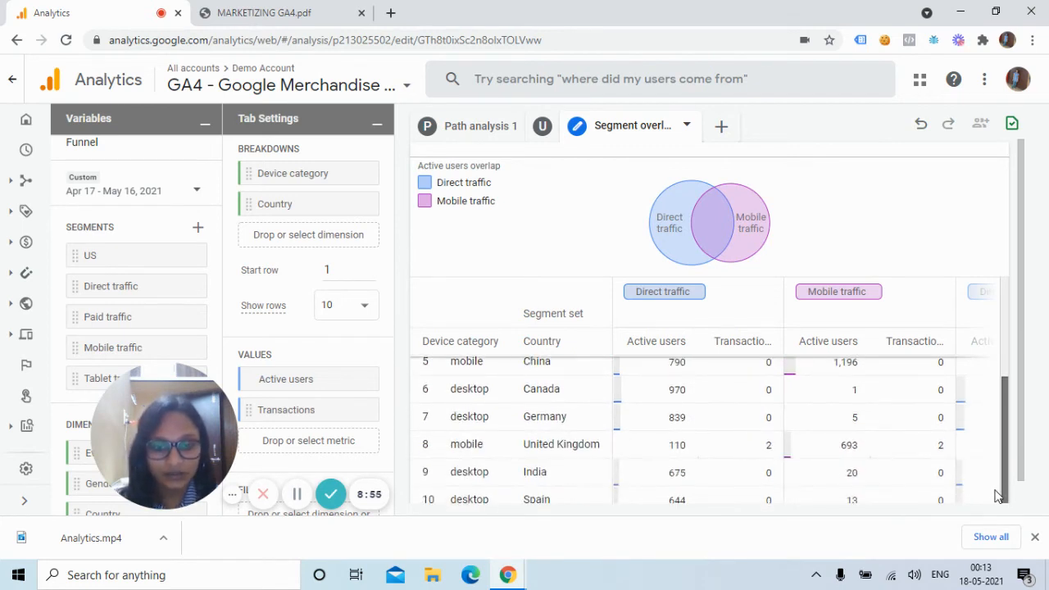
left_click_drag(1014, 447, 1019, 300)
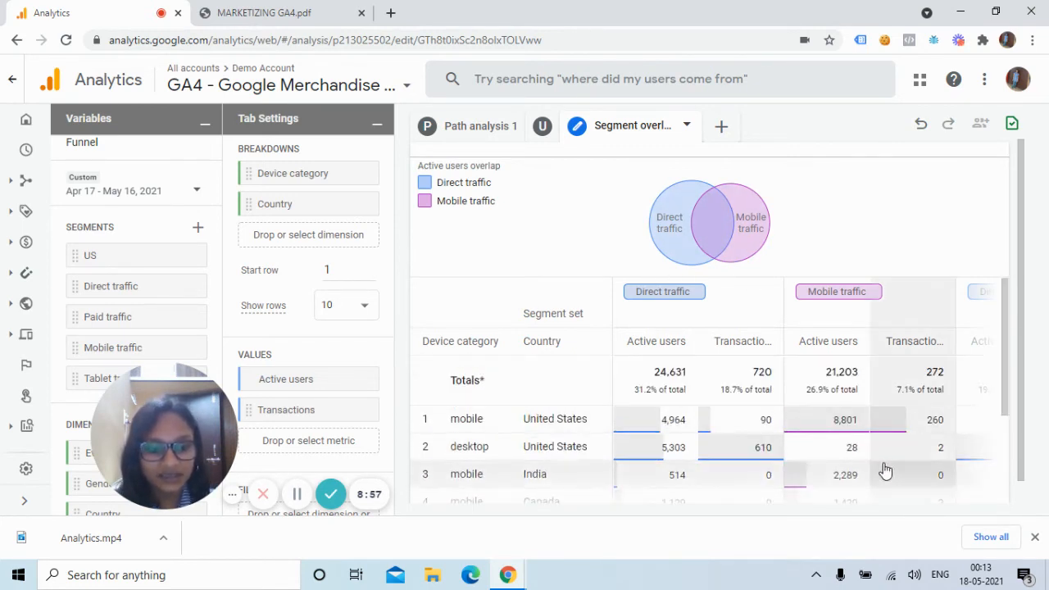
left_click_drag(1022, 426, 1031, 480)
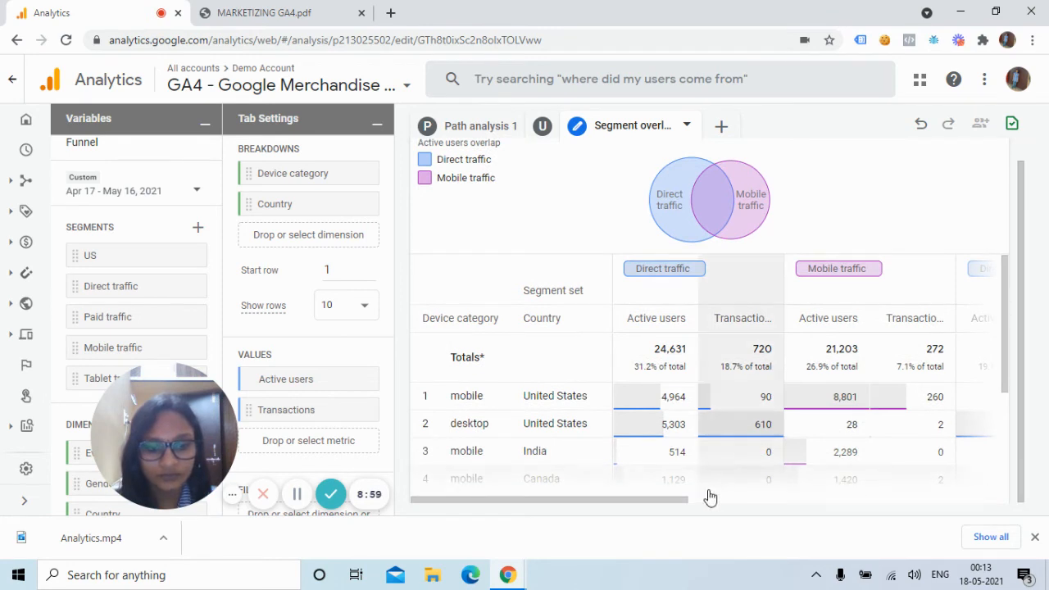
left_click_drag(679, 505, 1005, 453)
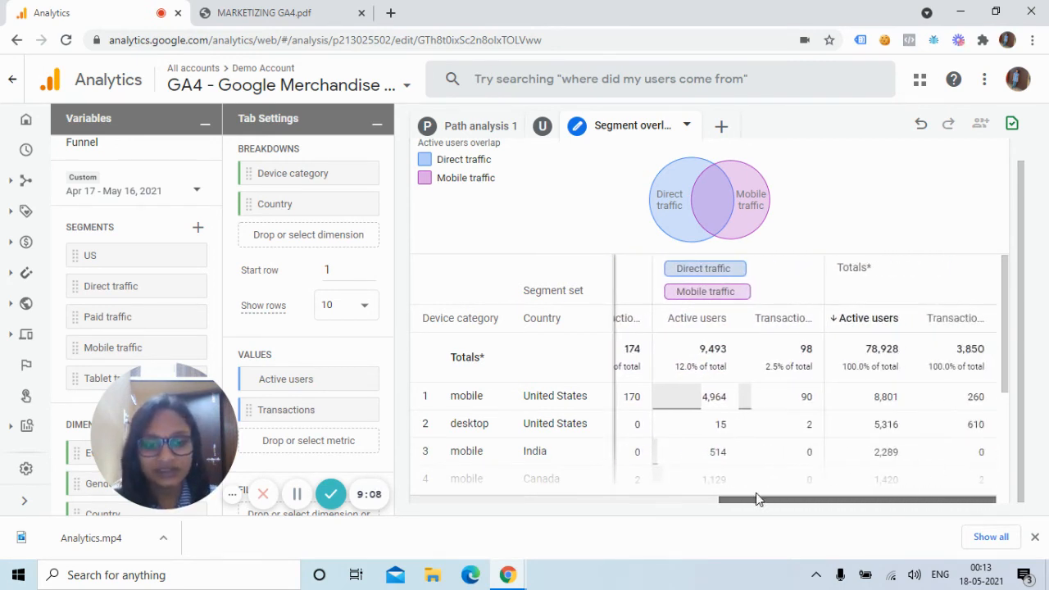
mouse_move(755, 496)
left_mouse_down()
mouse_move(630, 471)
mouse_move(738, 505)
left_mouse_up()
left_click_drag(672, 491, 852, 492)
mouse_move(725, 200)
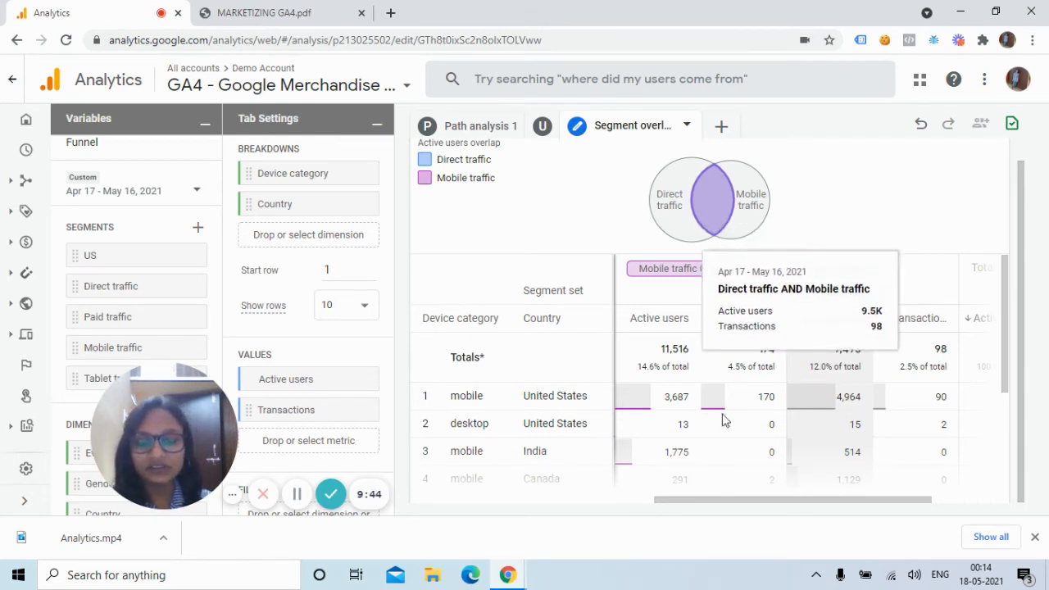
left_click_drag(735, 499, 435, 527)
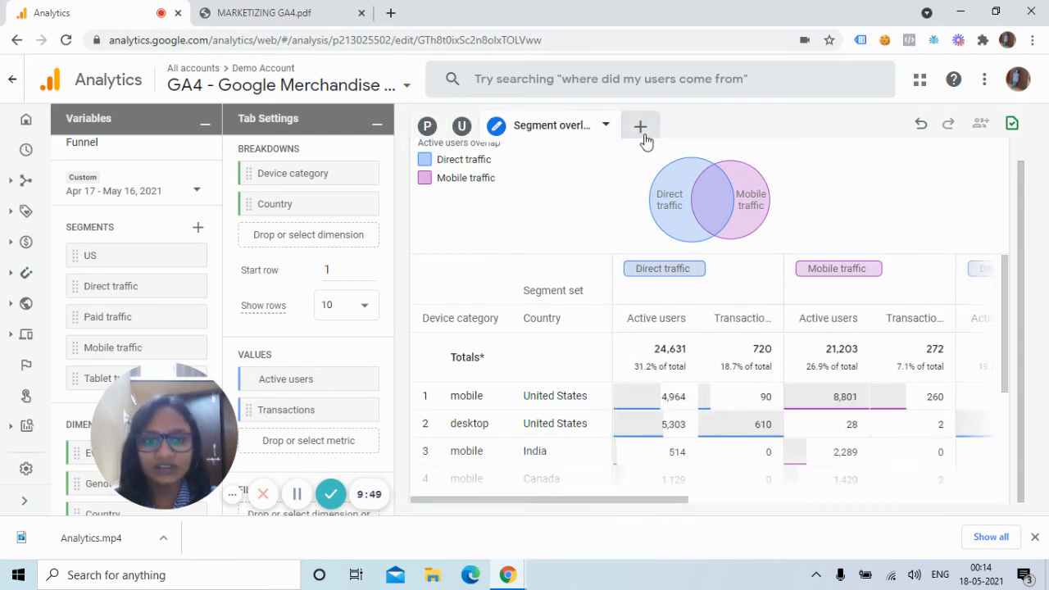
Add a new Cohort analysis tab to the current analysis.
left_click(643, 131)
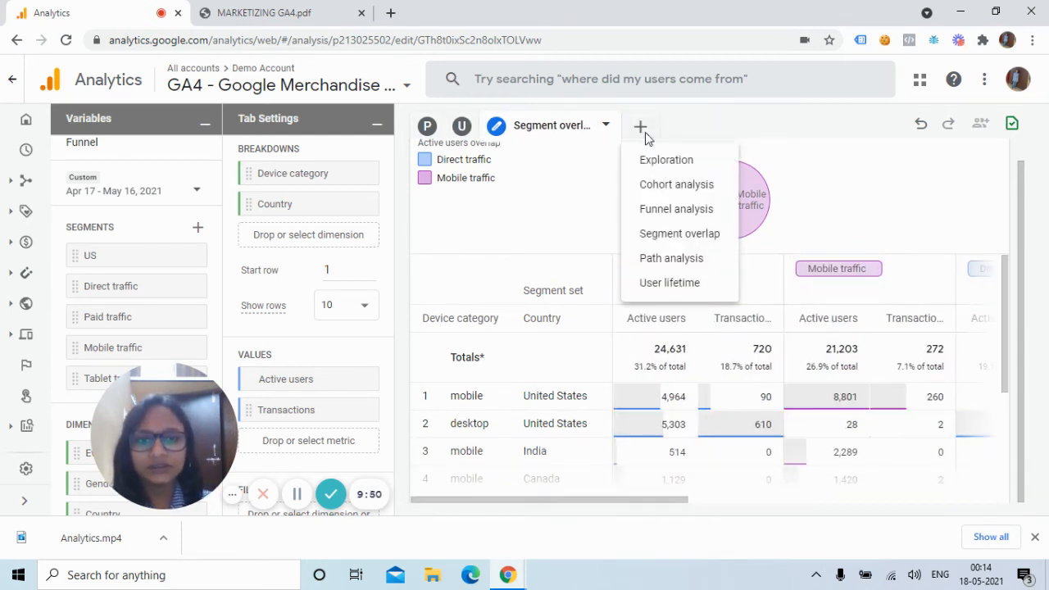
left_click(706, 185)
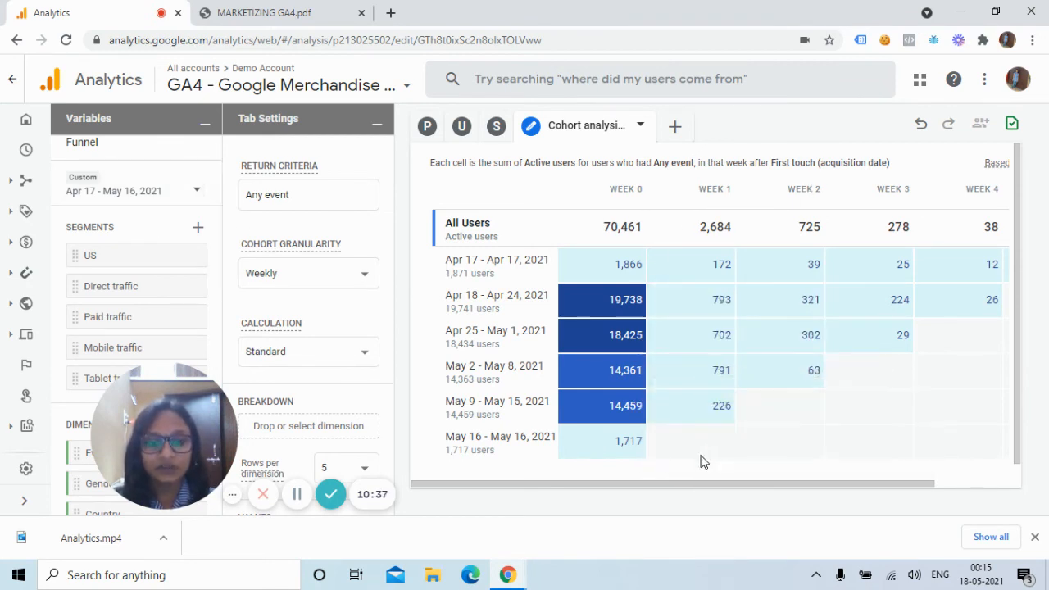
left_click_drag(691, 480, 634, 489)
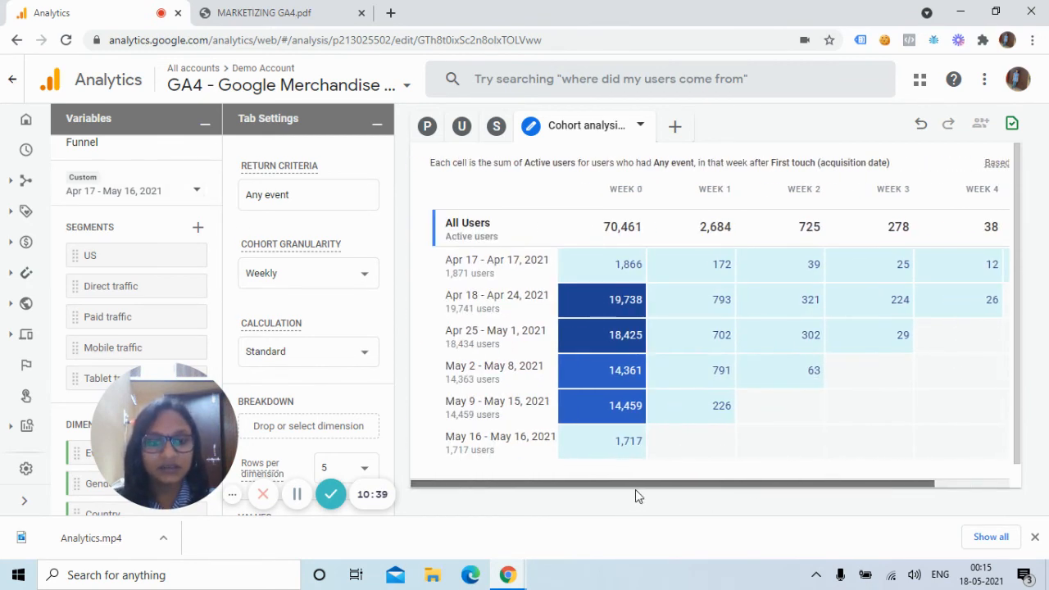
mouse_move(712, 282)
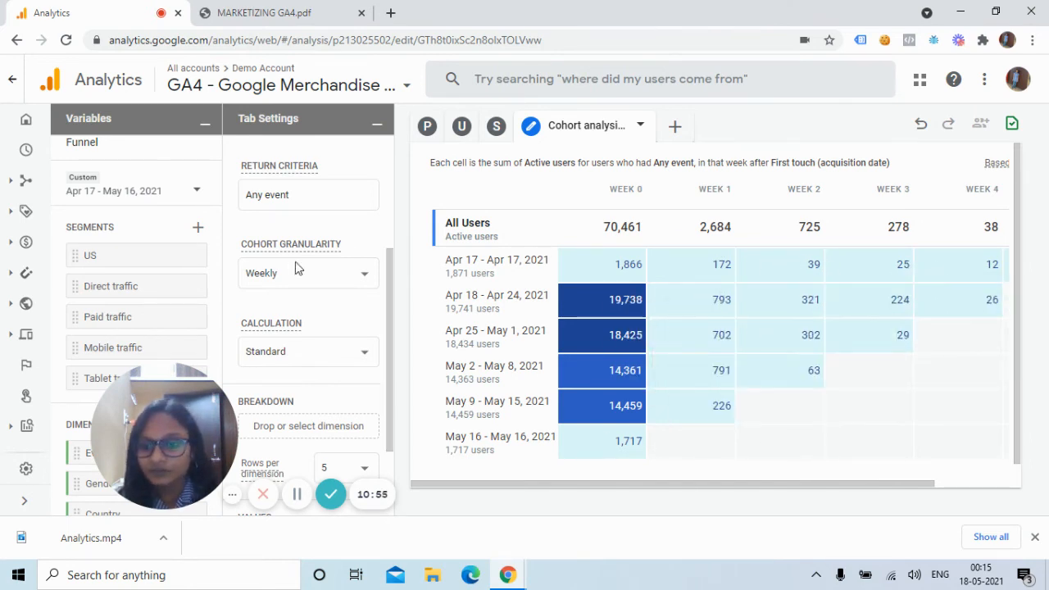
Set the cohort granularity to Monthly.
left_click(367, 282)
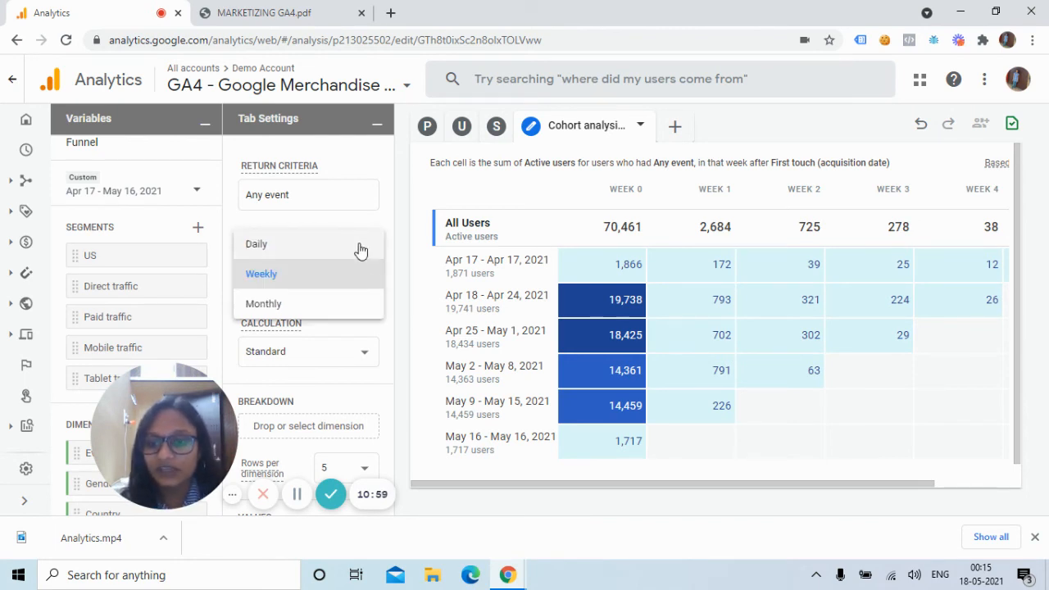
left_click(353, 308)
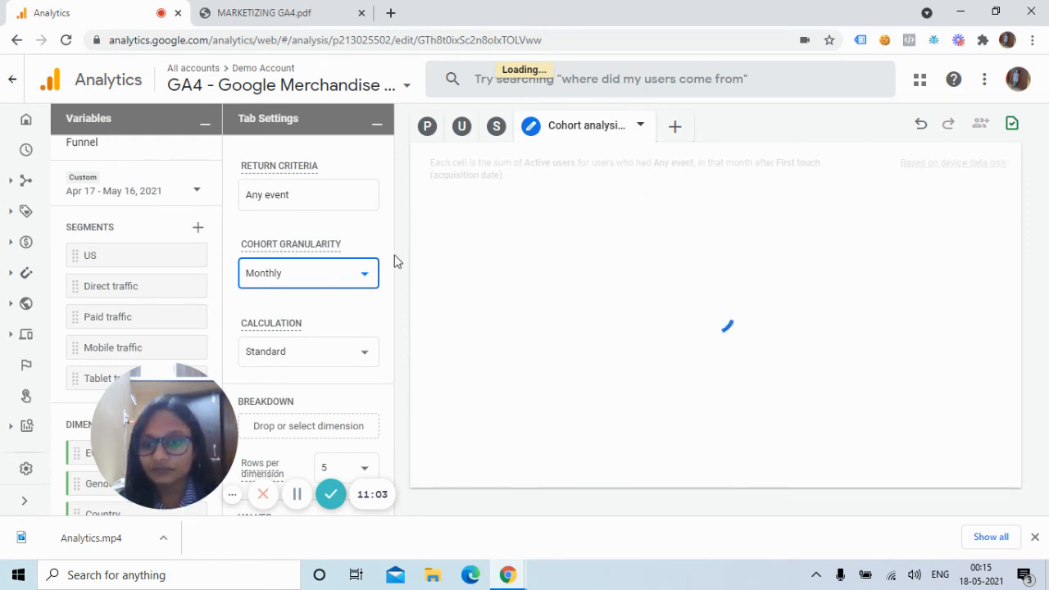
Set the cohort inclusion to Any event and the return criteria to Any transaction.
scroll(386, 281, "up", 3)
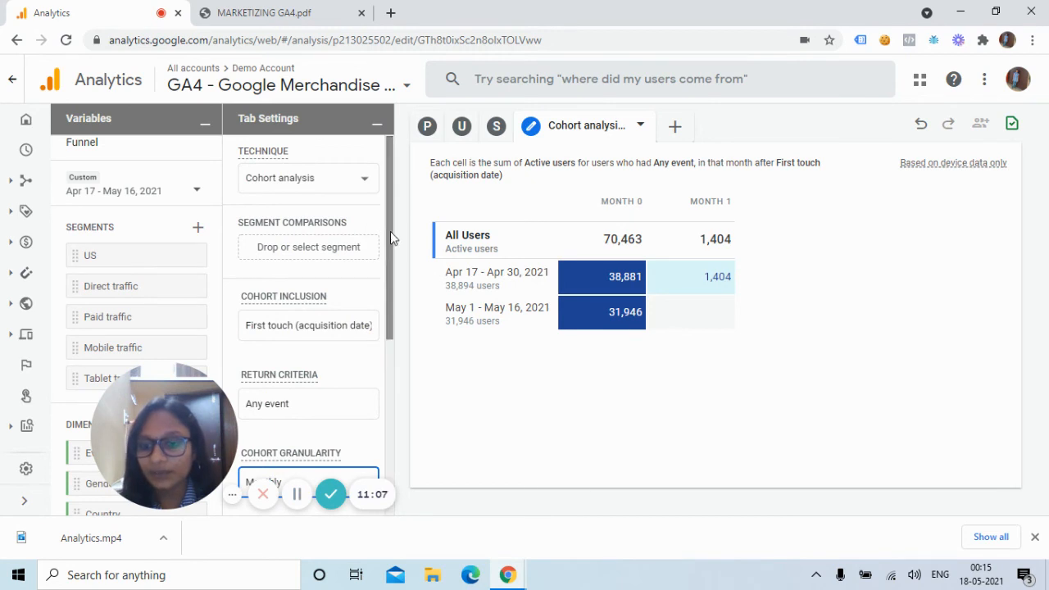
left_click_drag(389, 238, 404, 295)
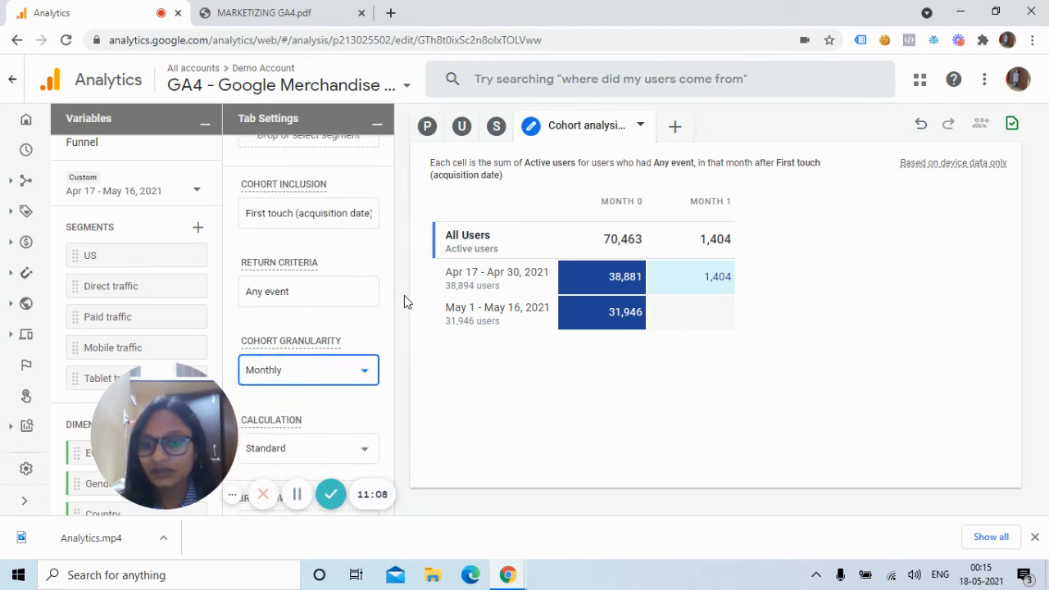
left_click(354, 217)
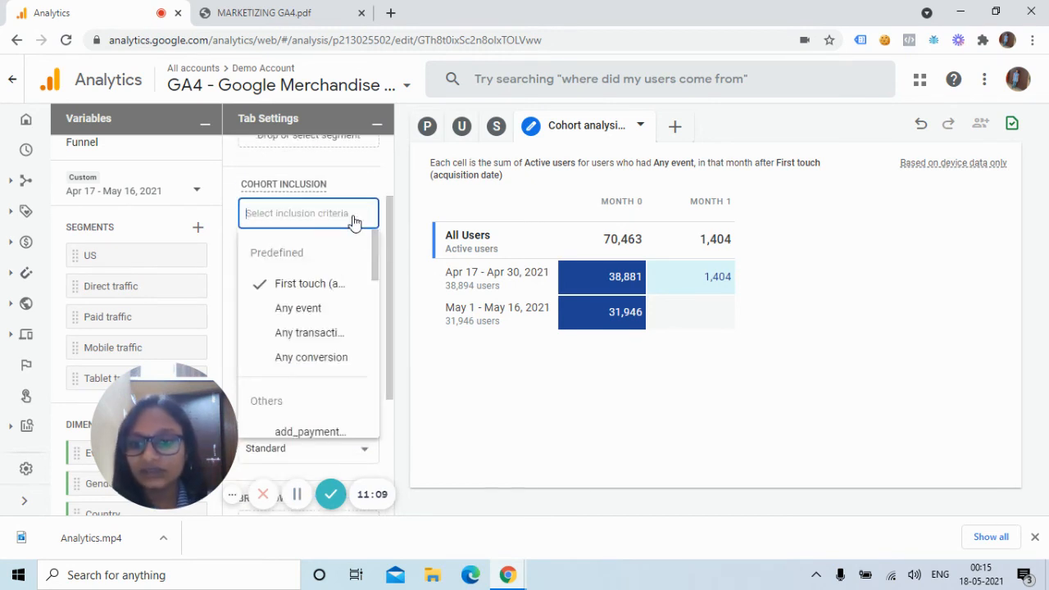
left_click(325, 316)
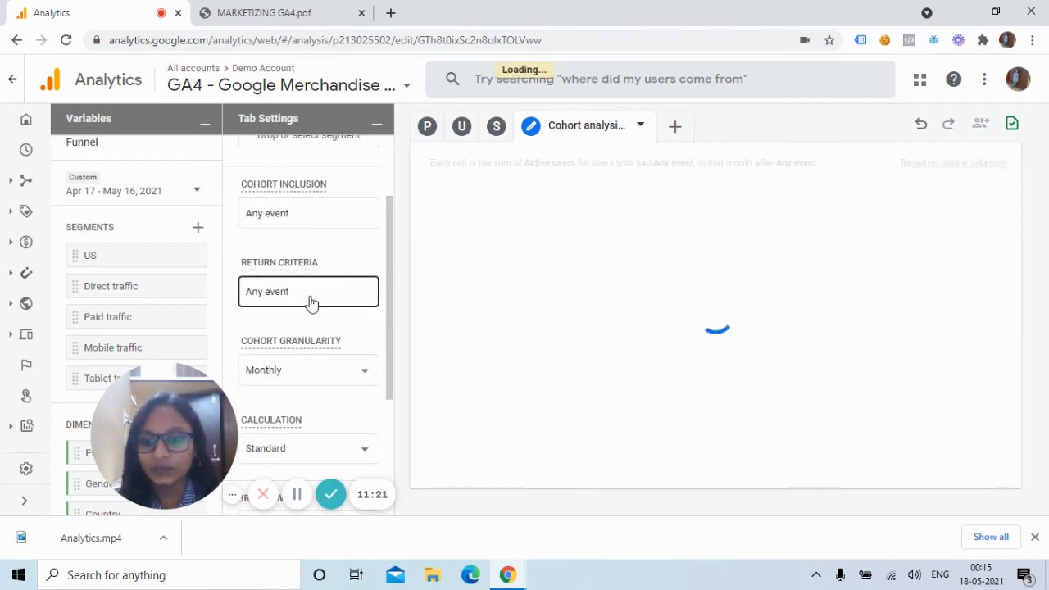
left_click(298, 298)
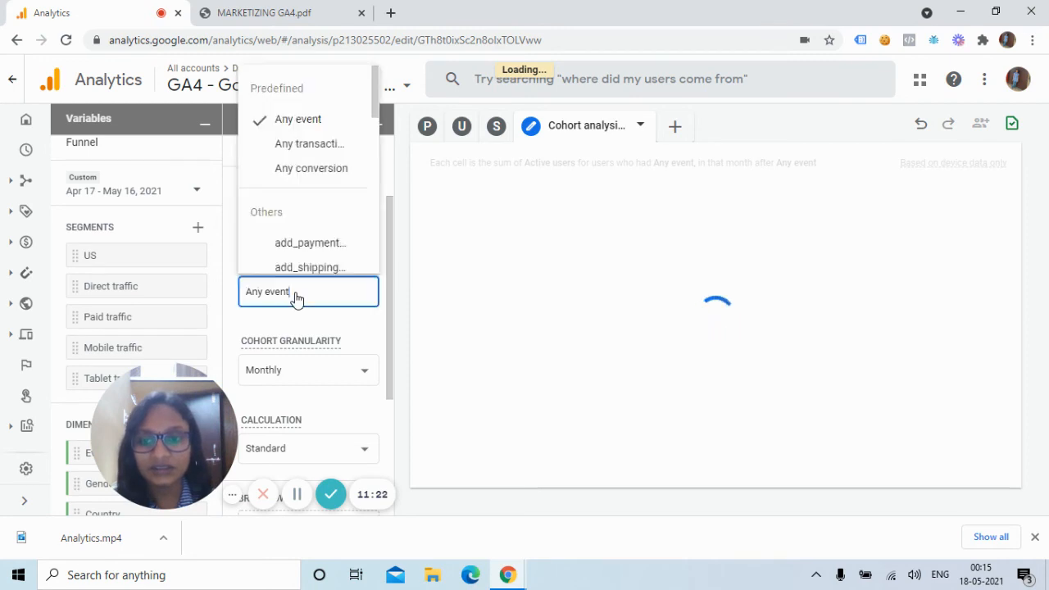
left_click(308, 144)
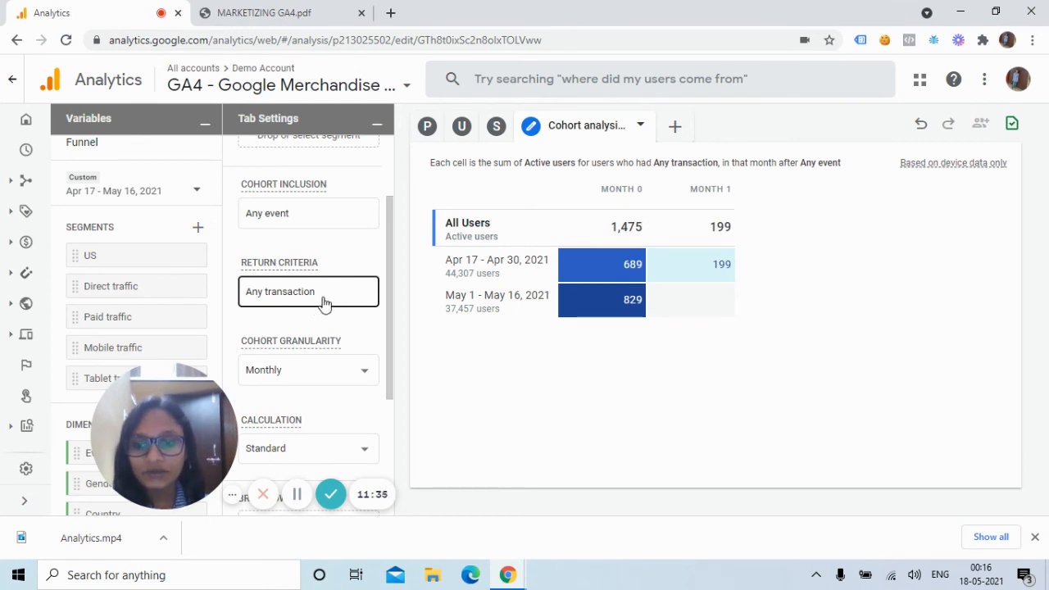
Keep the cohort calculation on Standard and add Country as the breakdown dimension.
scroll(389, 241, "down", 3)
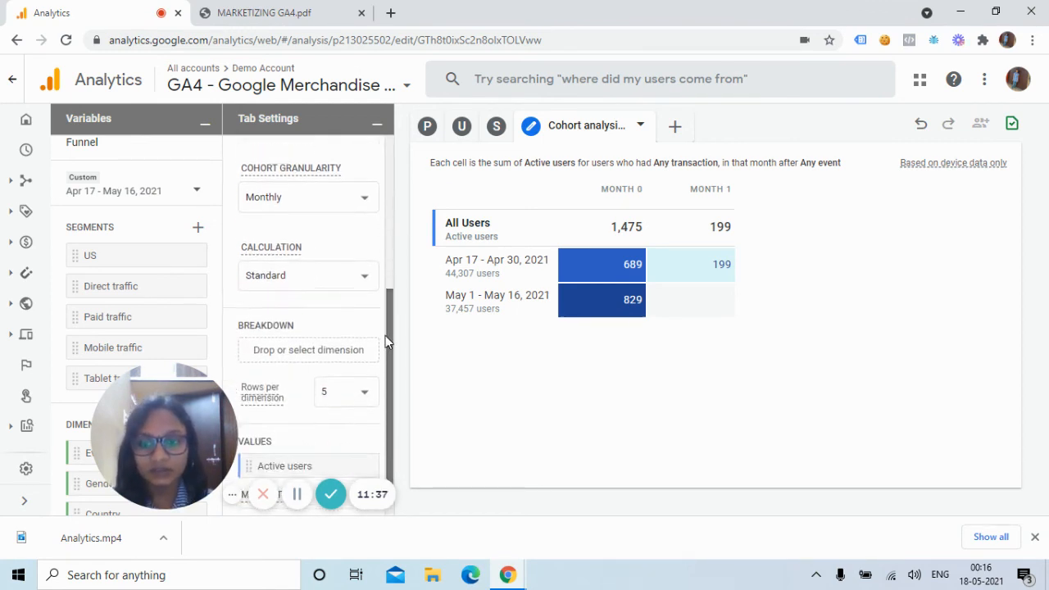
left_click(365, 279)
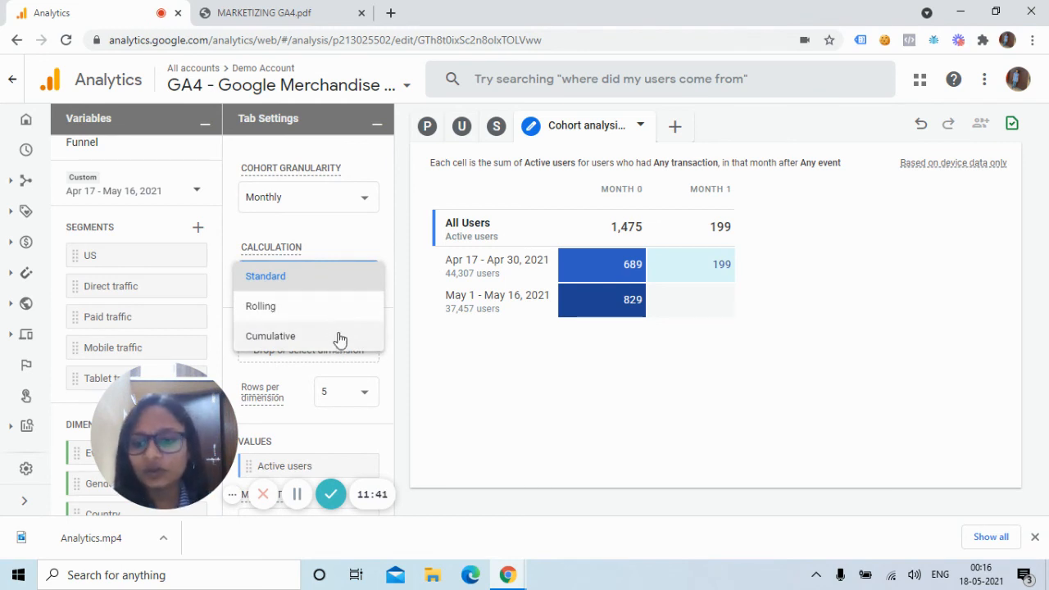
left_click(356, 279)
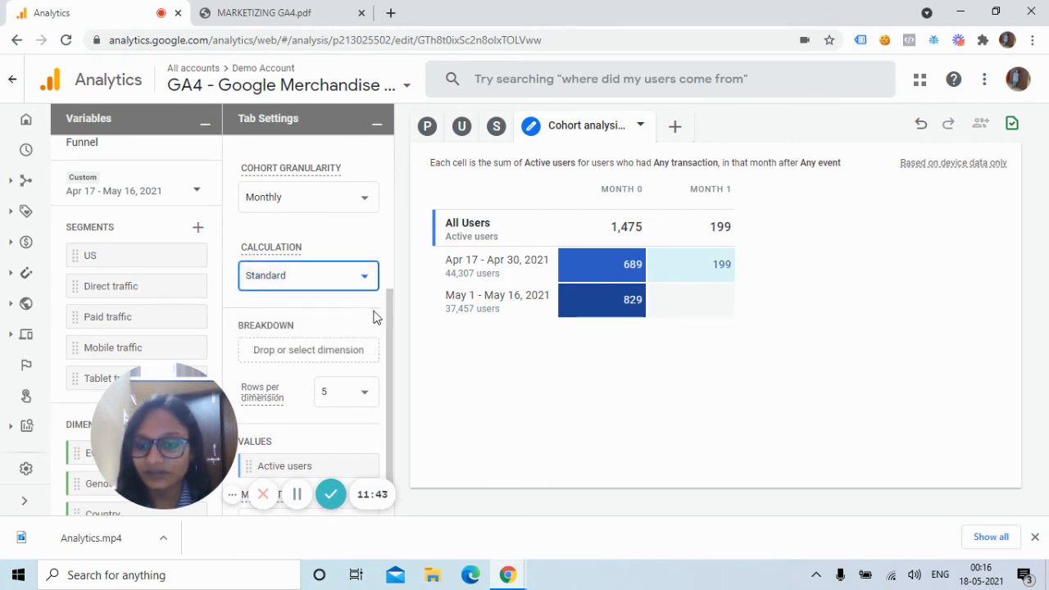
left_click_drag(389, 302, 392, 329)
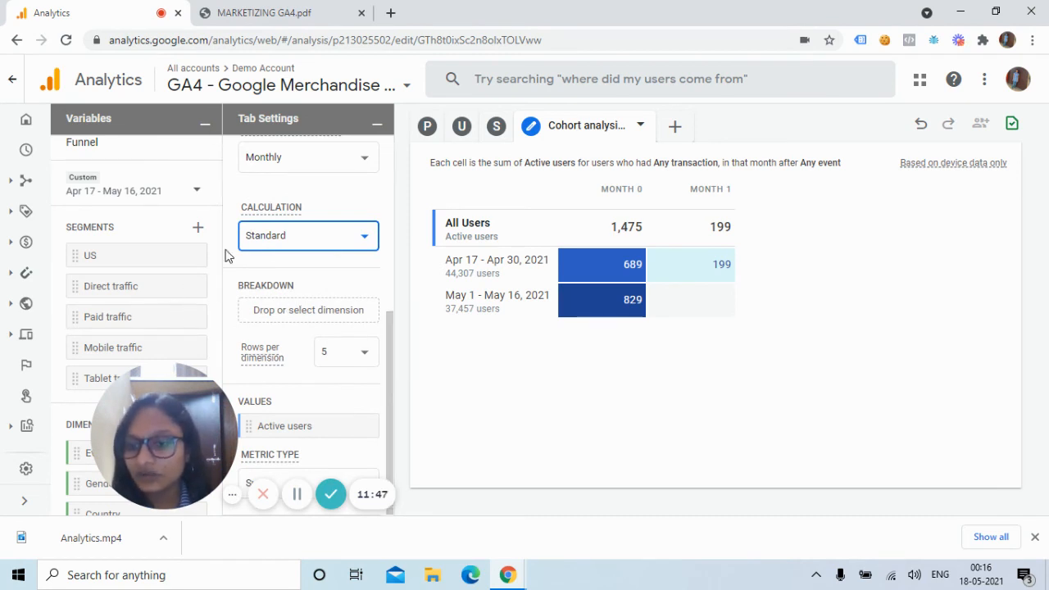
left_click_drag(217, 259, 216, 353)
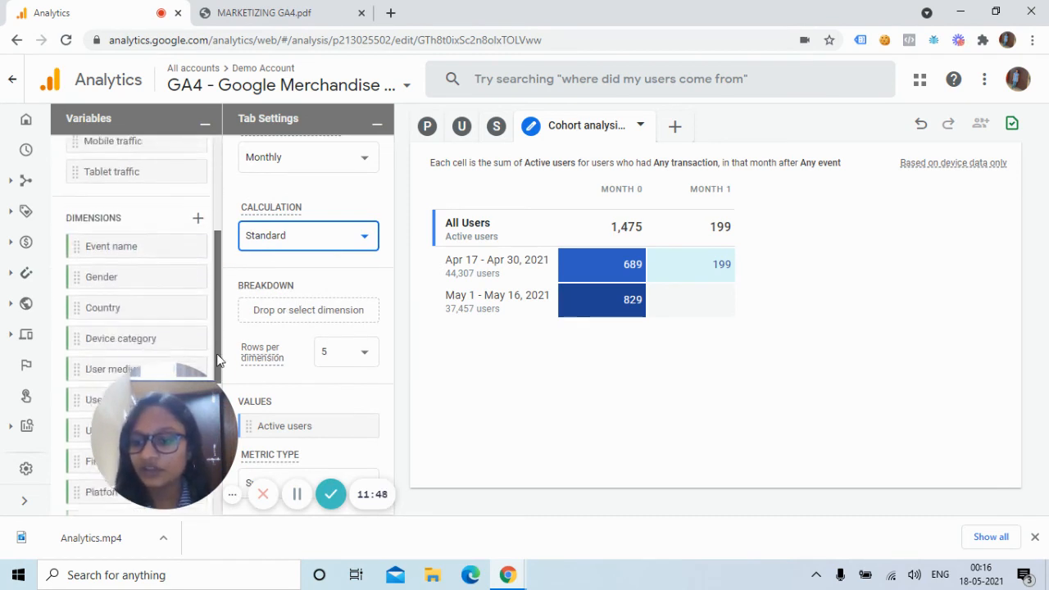
double_click(160, 309)
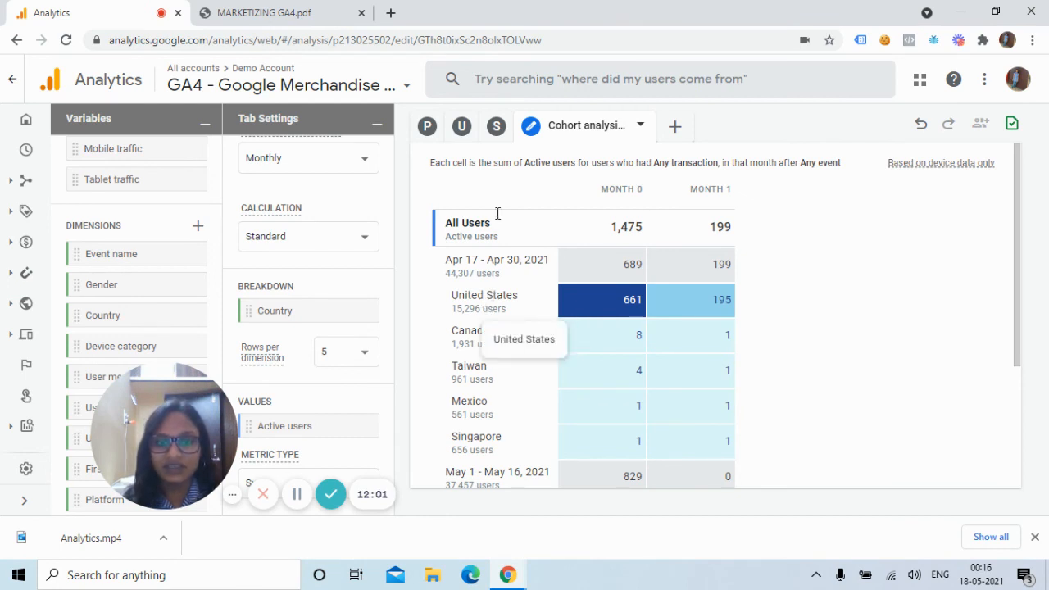
Review the country rows of the cohort table, and switch the cohort granularity to Weekly.
mouse_move(630, 299)
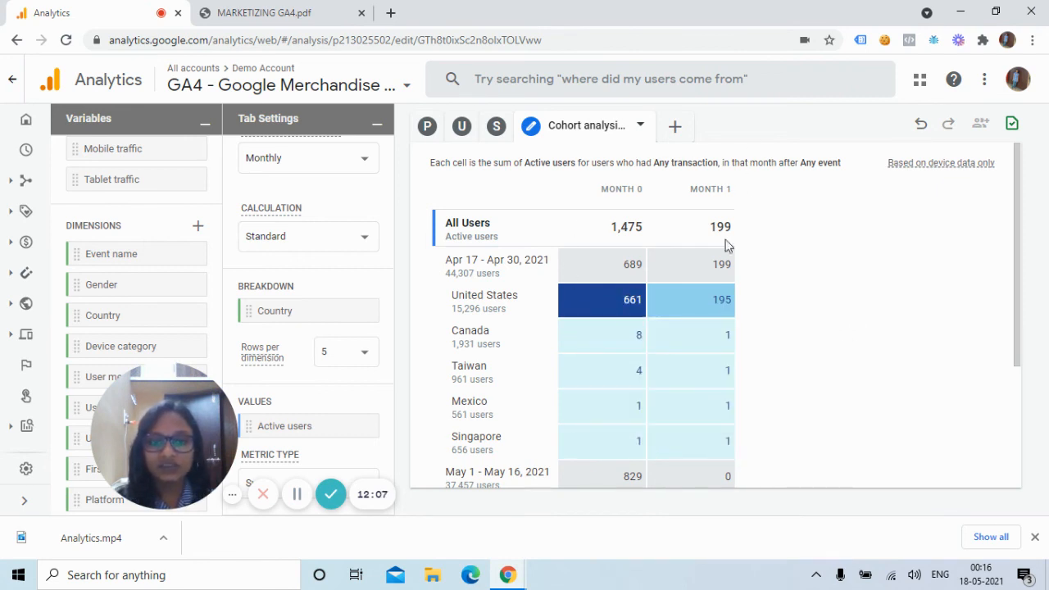
mouse_move(720, 300)
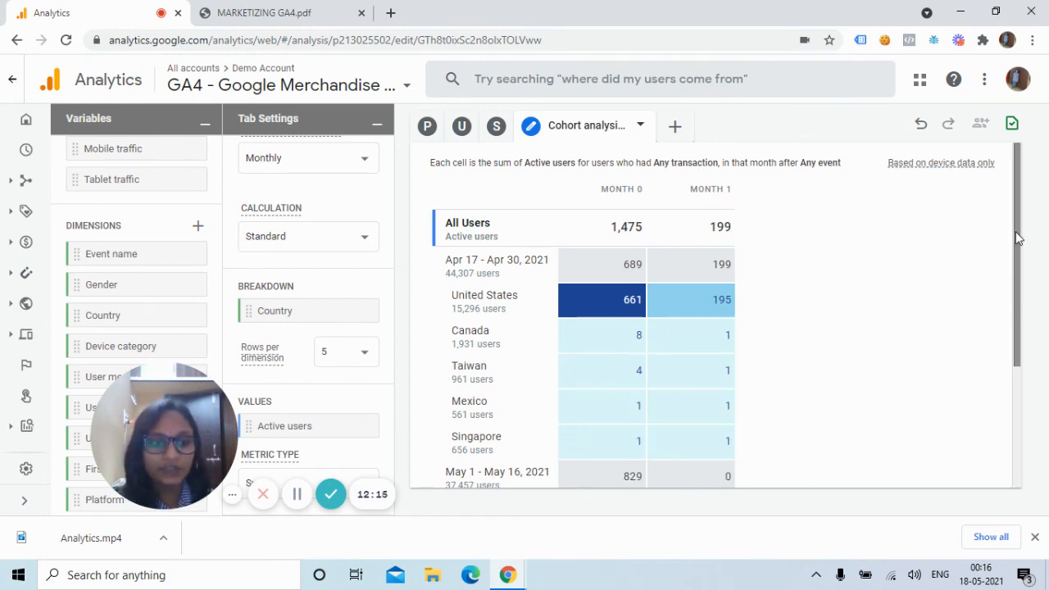
left_click_drag(1019, 234, 1000, 309)
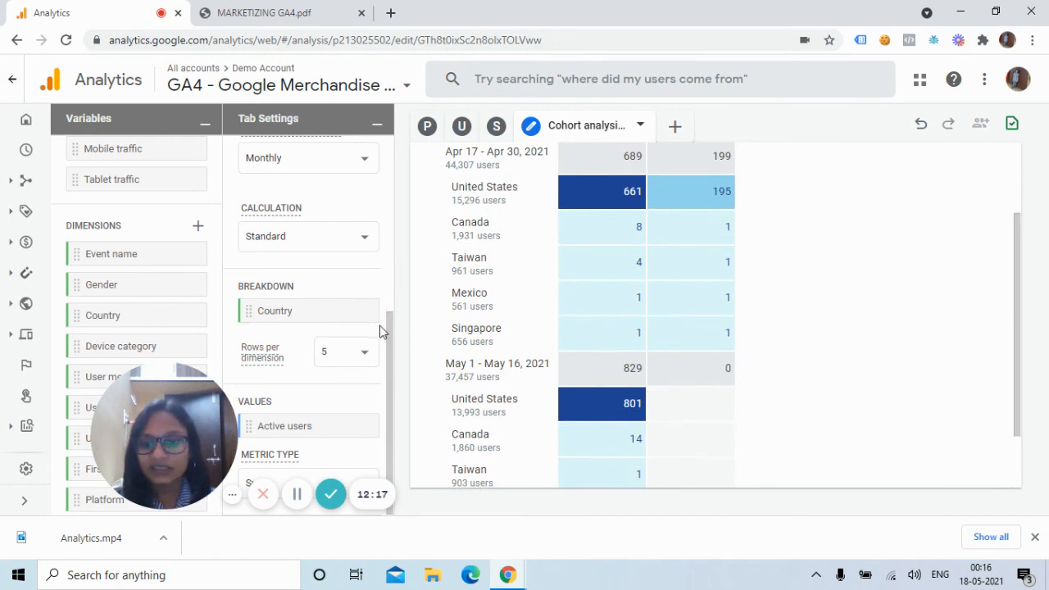
left_click_drag(388, 325, 388, 261)
left_click(367, 283)
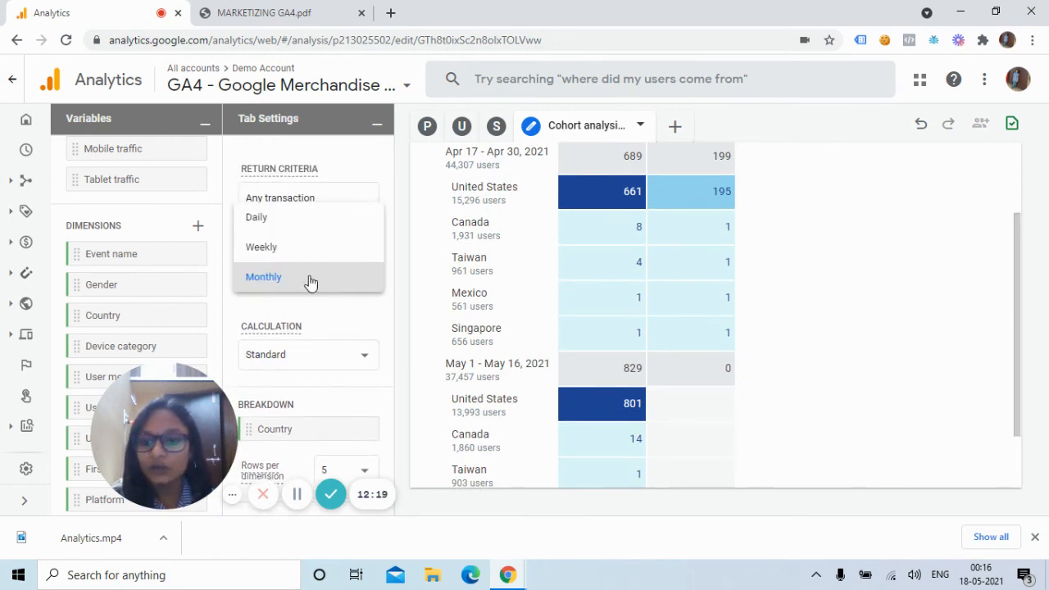
left_click(311, 250)
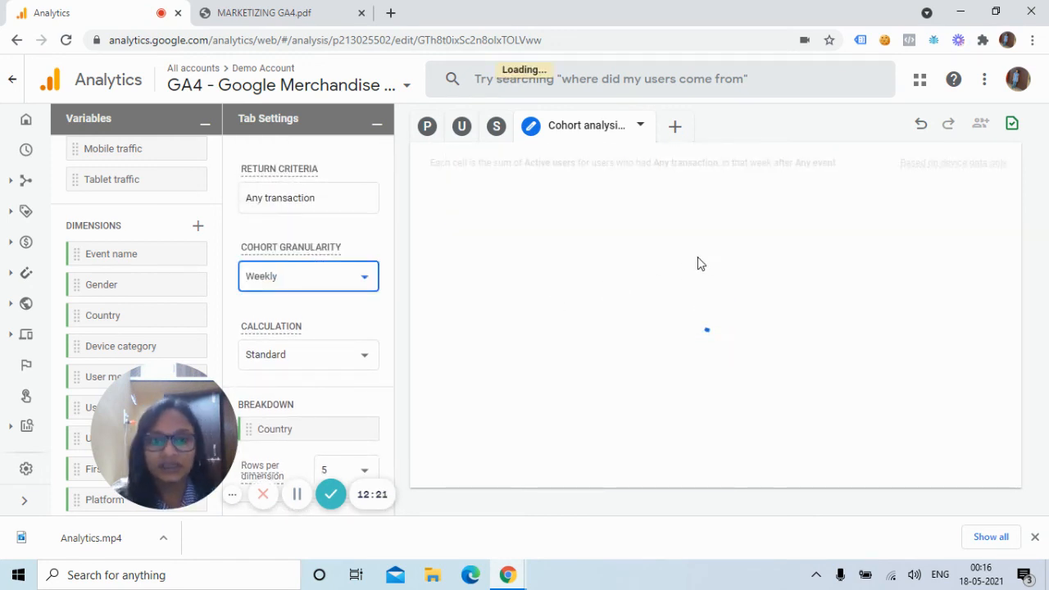